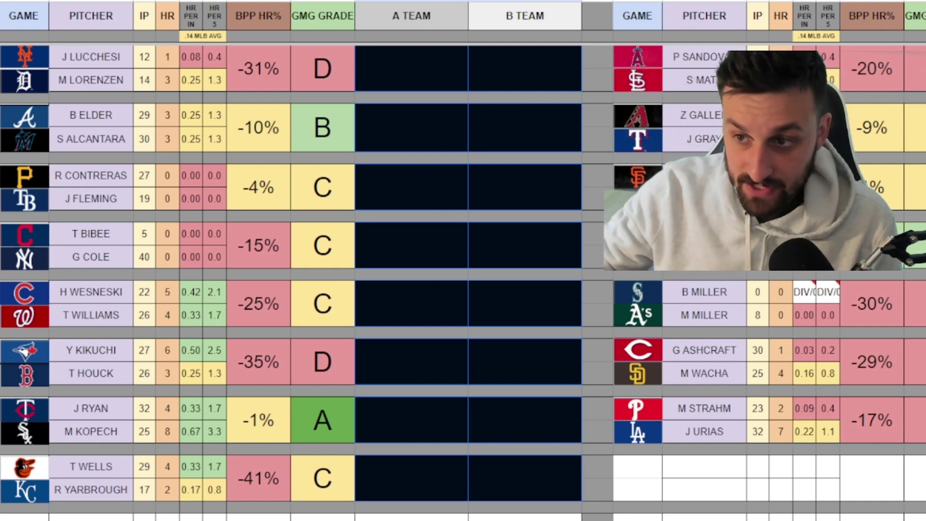
pyautogui.click(434, 180)
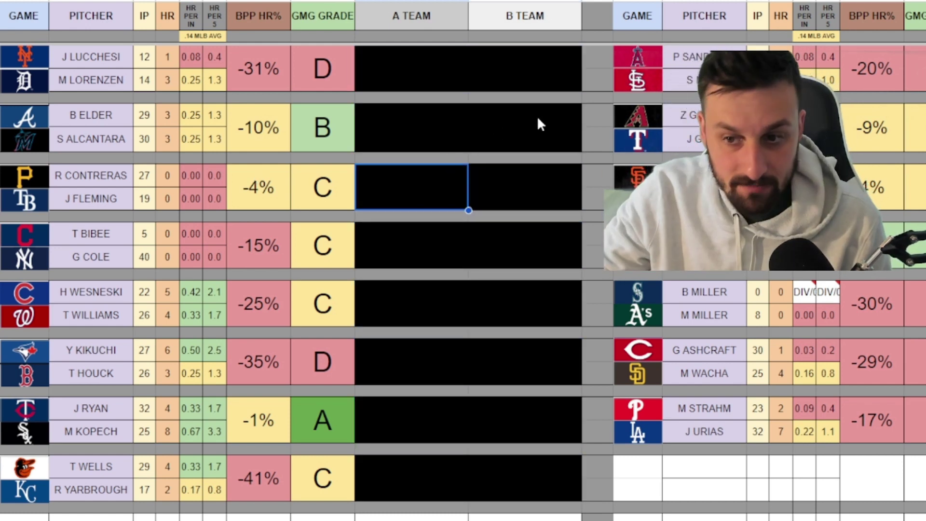
pyautogui.click(430, 83)
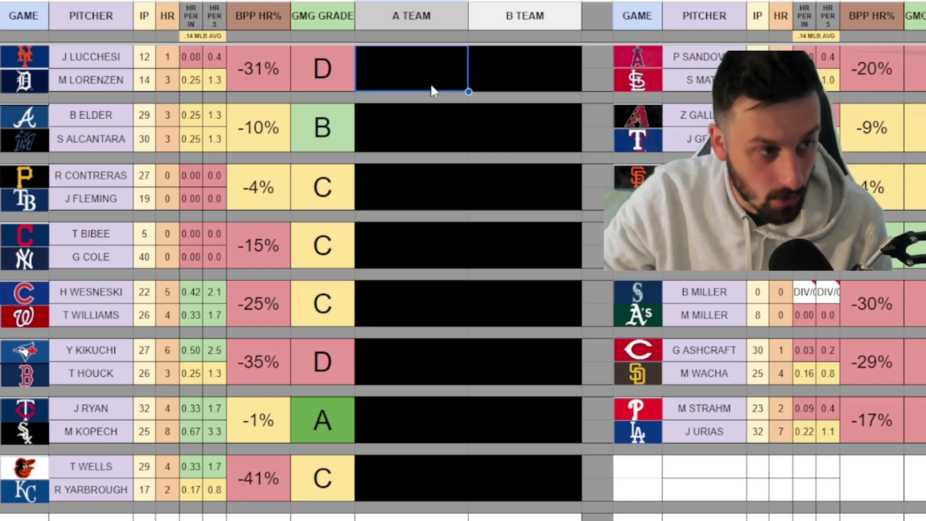
pyautogui.click(484, 79)
pyautogui.click(492, 121)
pyautogui.click(458, 120)
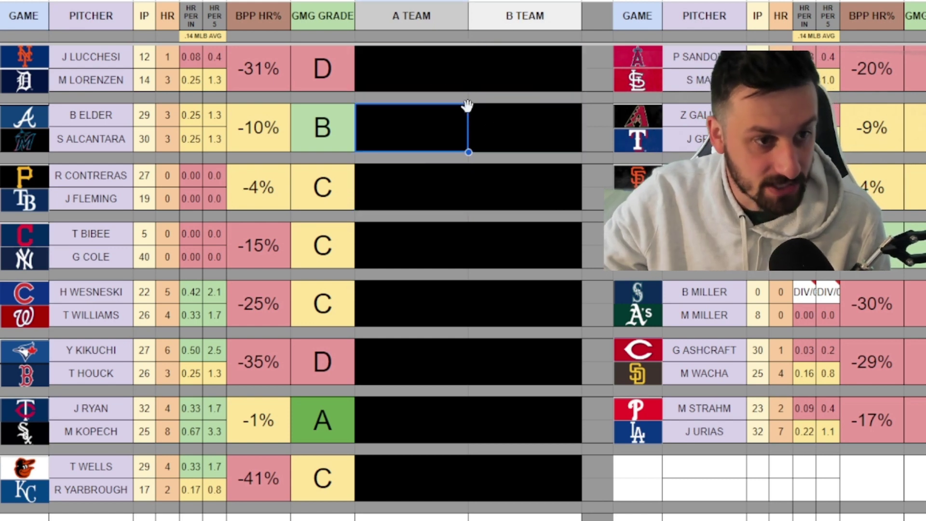
# Review the Game and innings-pitched columns, checking pitchers with very low innings in the CLE–NYY and SEA–OAK games.
pyautogui.click(15, 12)
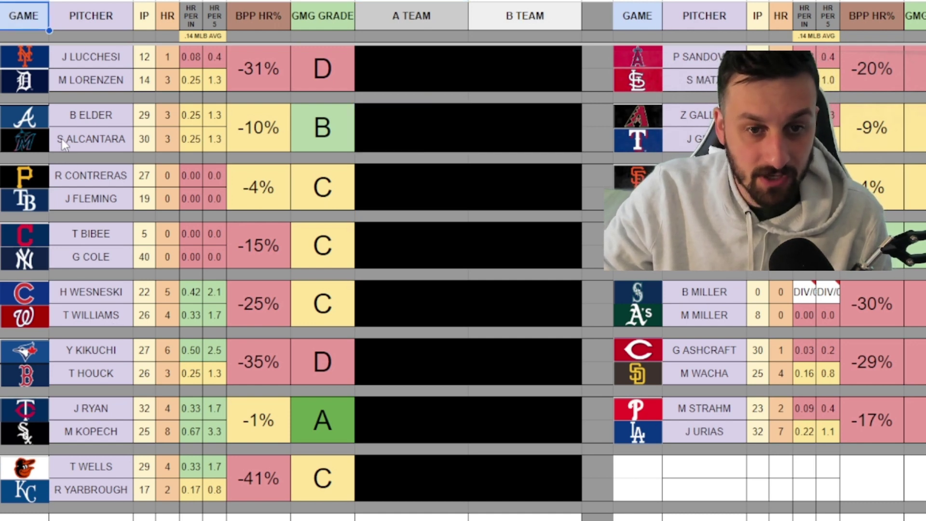
pyautogui.click(30, 70)
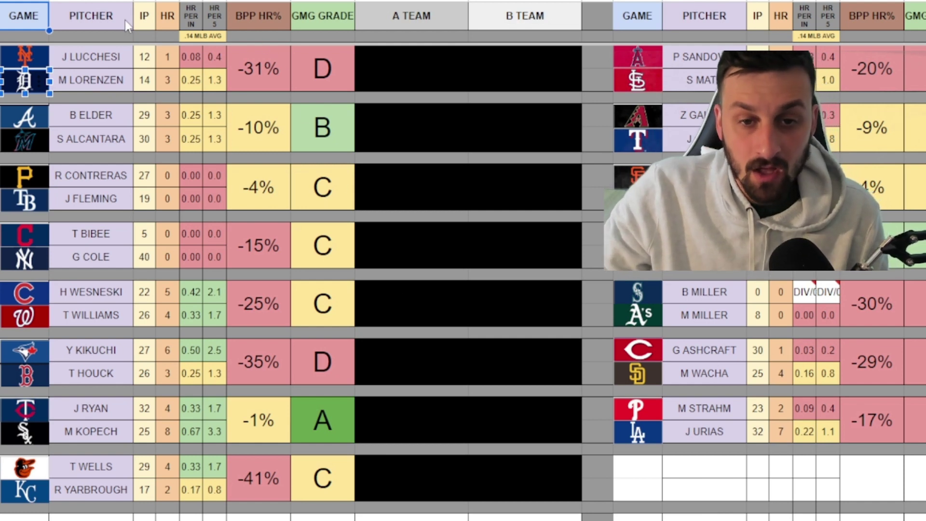
pyautogui.click(143, 22)
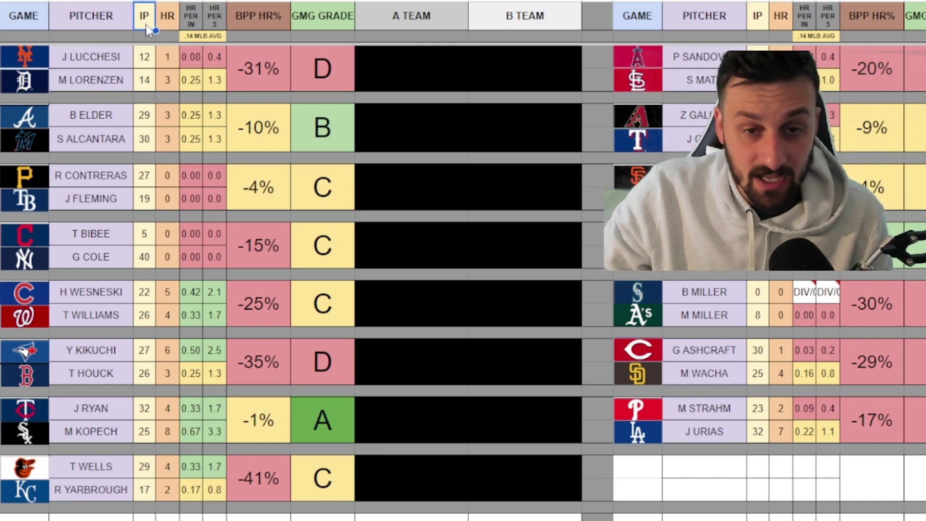
pyautogui.click(149, 60)
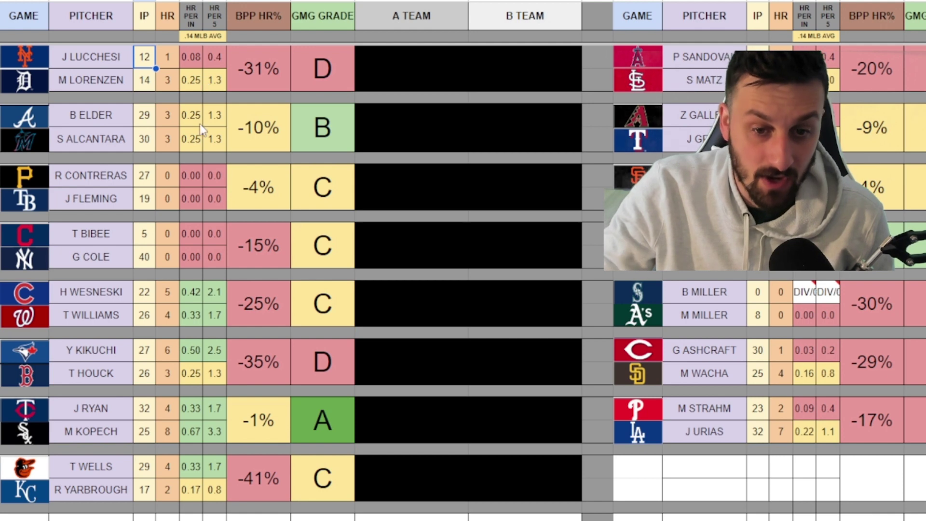
pyautogui.click(150, 261)
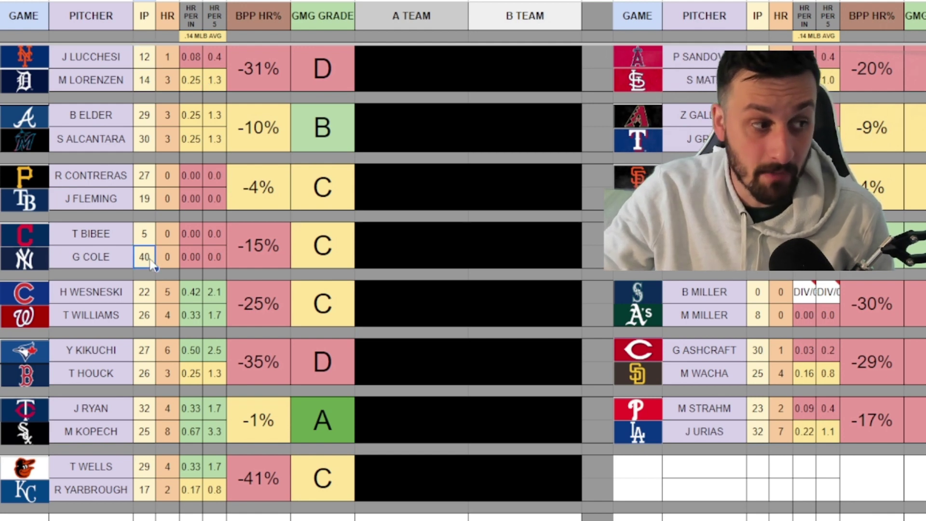
pyautogui.click(143, 227)
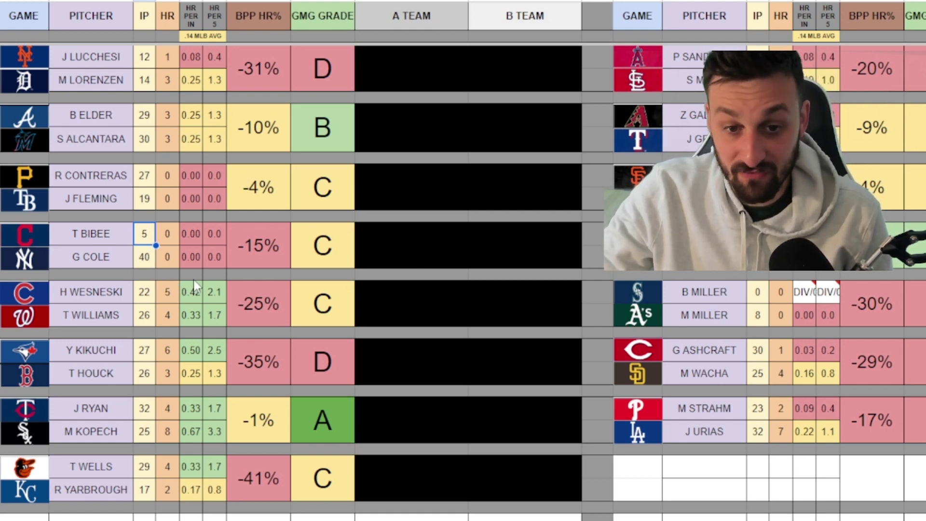
pyautogui.click(755, 299)
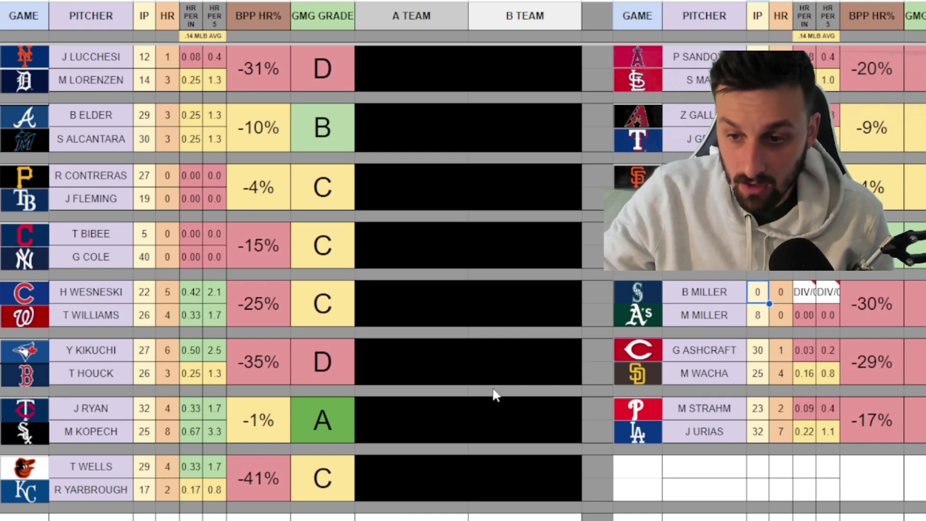
# Review the home runs allowed and HR per 5 columns, focusing on the White Sox pitcher's row.
pyautogui.click(172, 434)
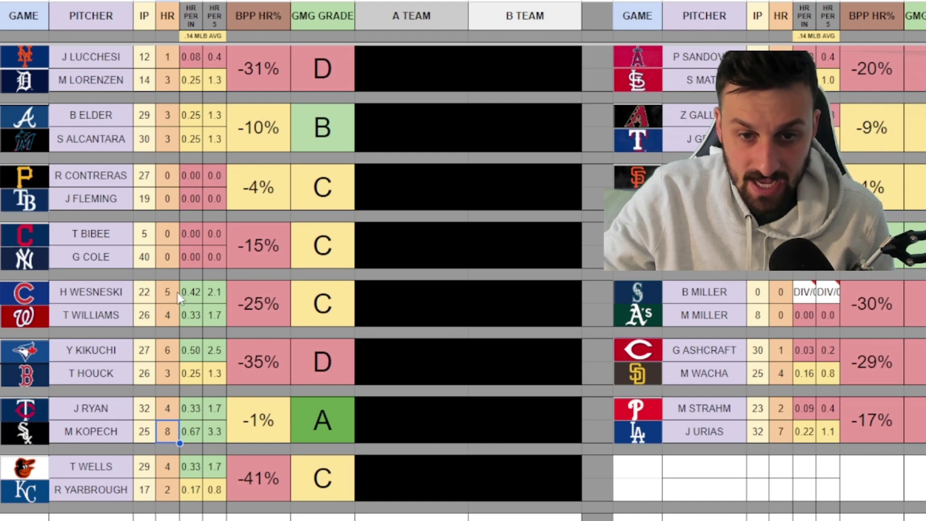
pyautogui.click(167, 259)
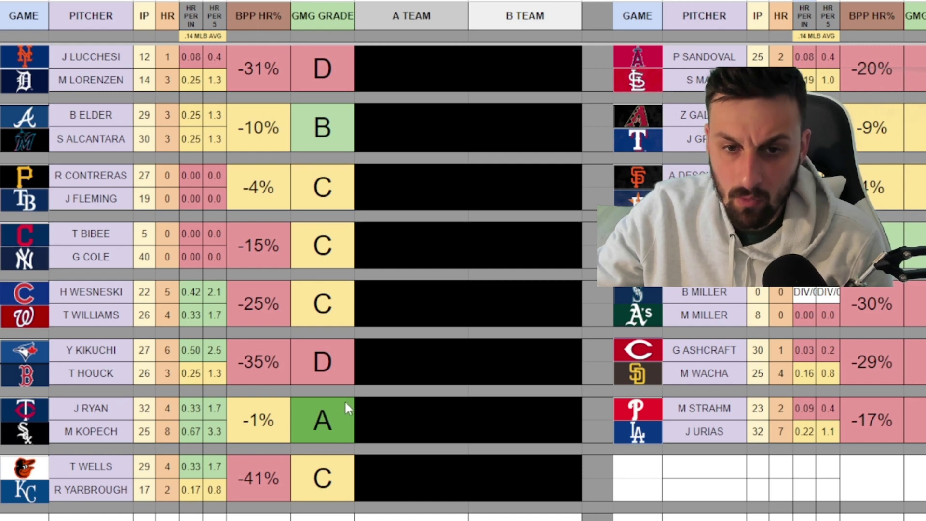
pyautogui.click(215, 426)
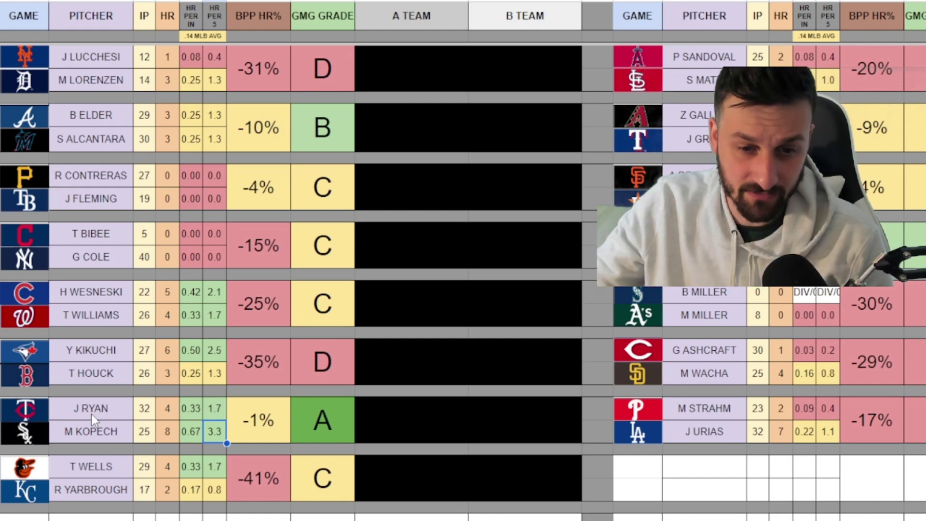
pyautogui.click(102, 425)
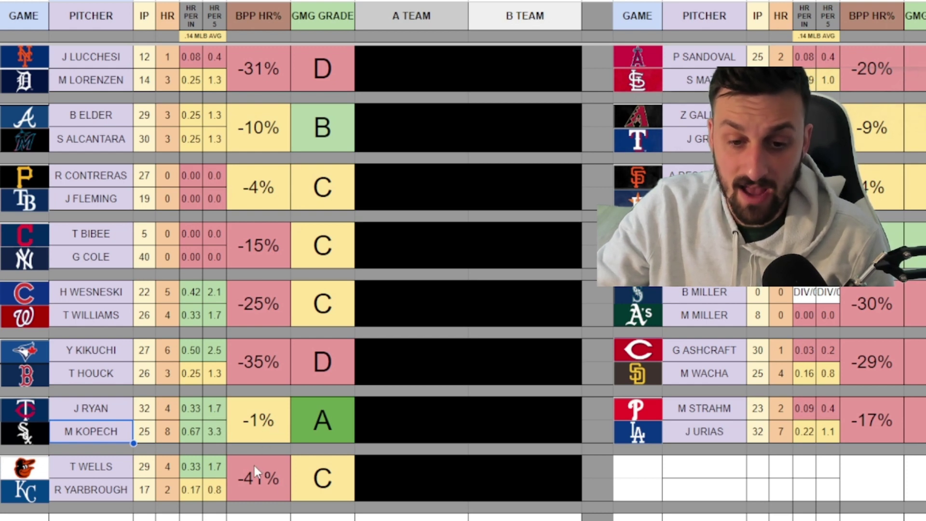
# From the BPP HR% column, switch to the ballpark site's Park Factors page and examine its park-and-weather explanation and HR percentages.
pyautogui.click(253, 17)
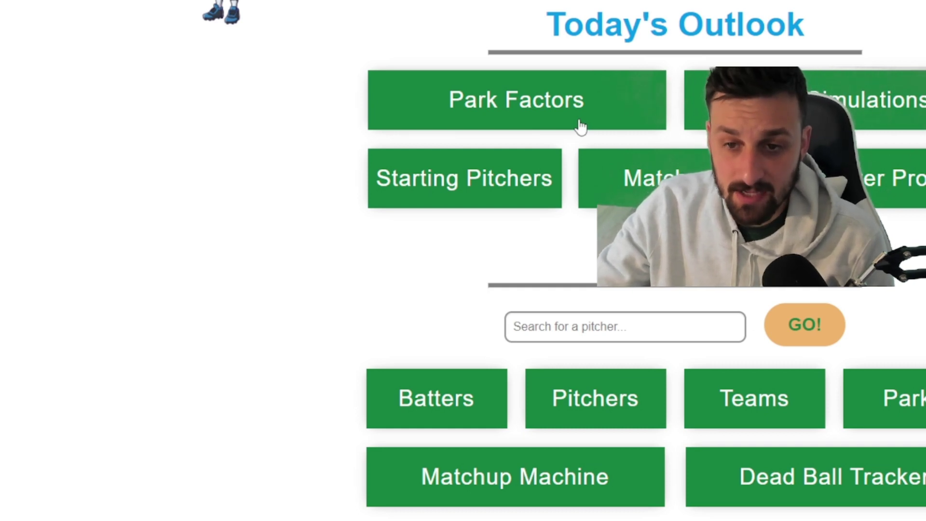
pyautogui.click(554, 121)
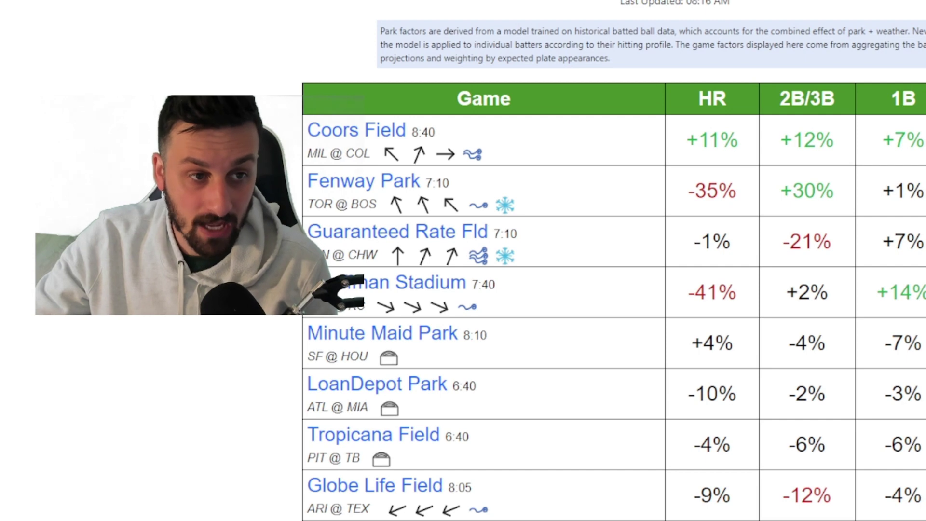
pyautogui.moveTo(839, 33); pyautogui.dragTo(918, 30)
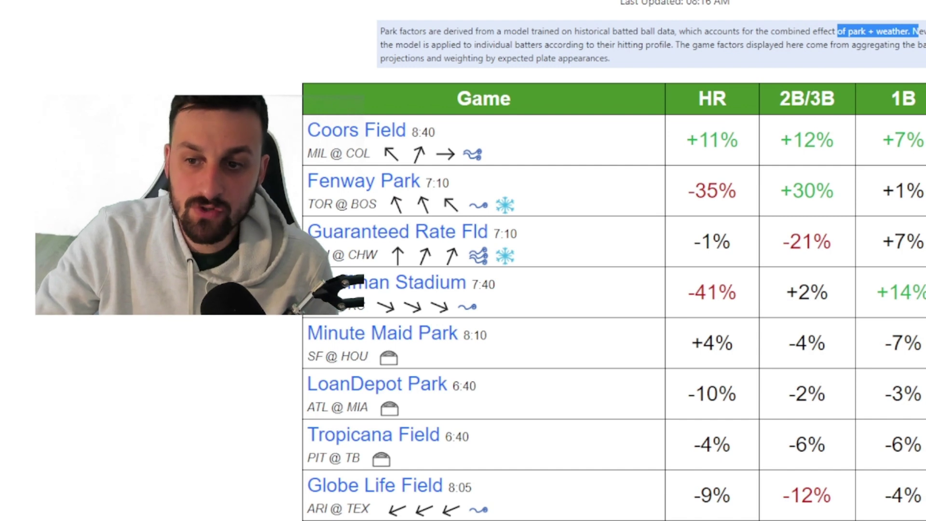
pyautogui.moveTo(690, 140); pyautogui.dragTo(717, 164)
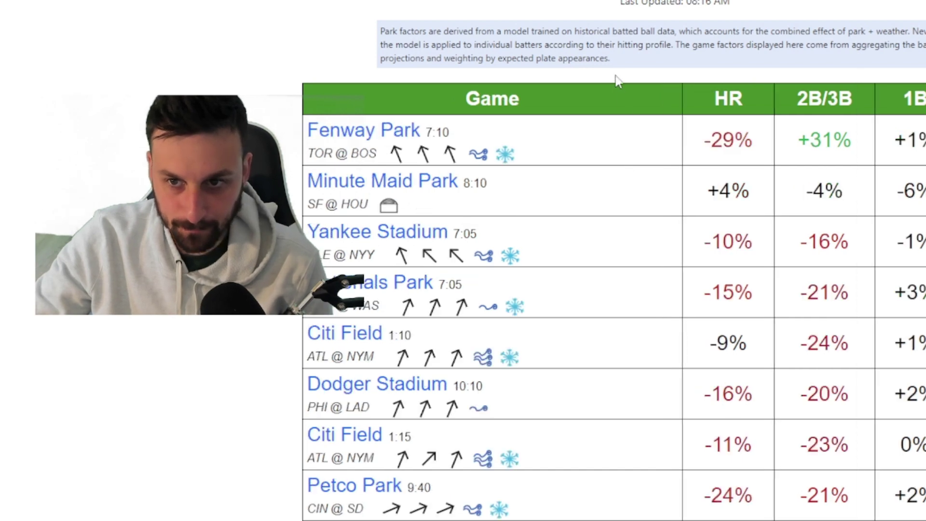
pyautogui.moveTo(705, 140); pyautogui.dragTo(764, 145)
pyautogui.click(733, 161)
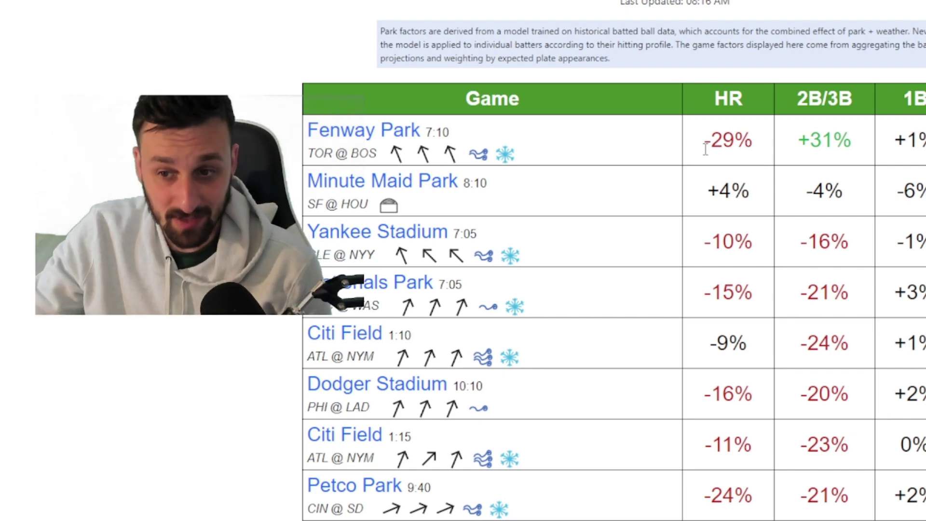
pyautogui.moveTo(705, 149); pyautogui.dragTo(787, 151)
pyautogui.click(768, 166)
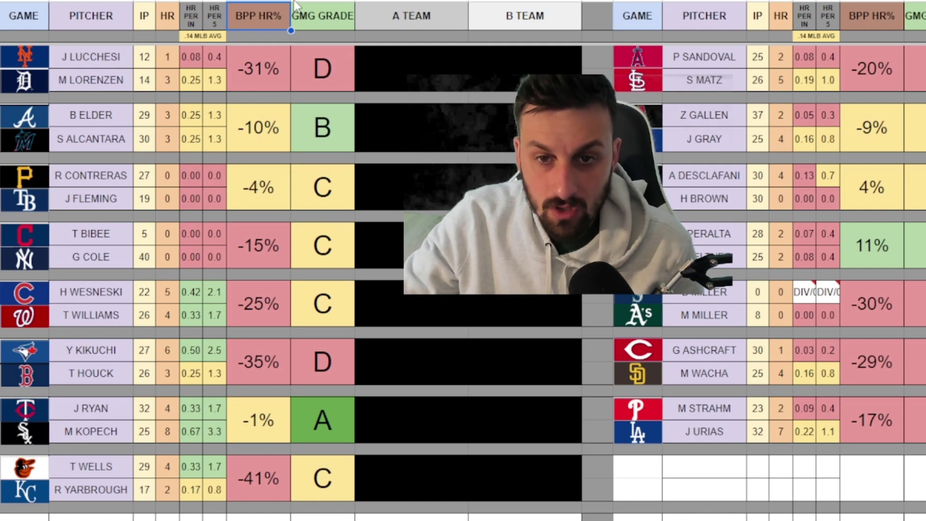
# Return to the home run sheet and slightly narrow both BPP HR% columns.
pyautogui.hotkey('ctrl', 'space')
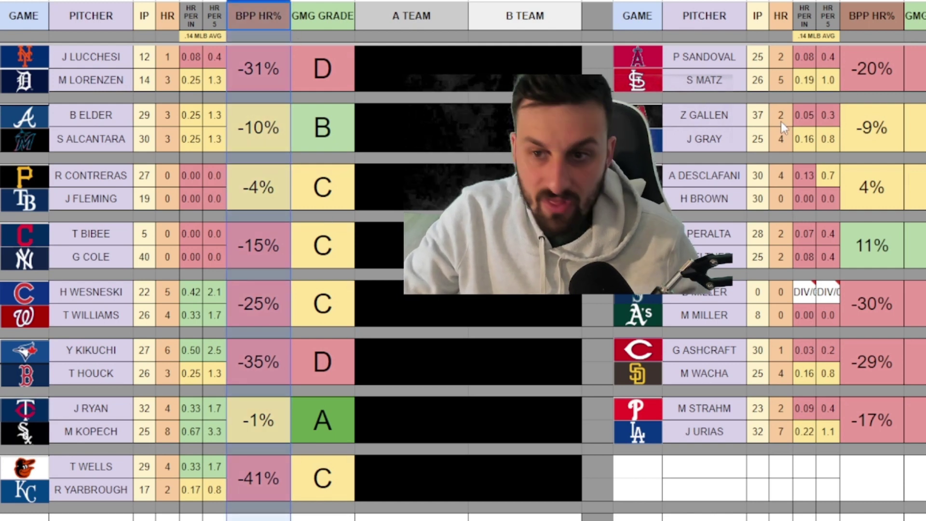
pyautogui.click(868, 16)
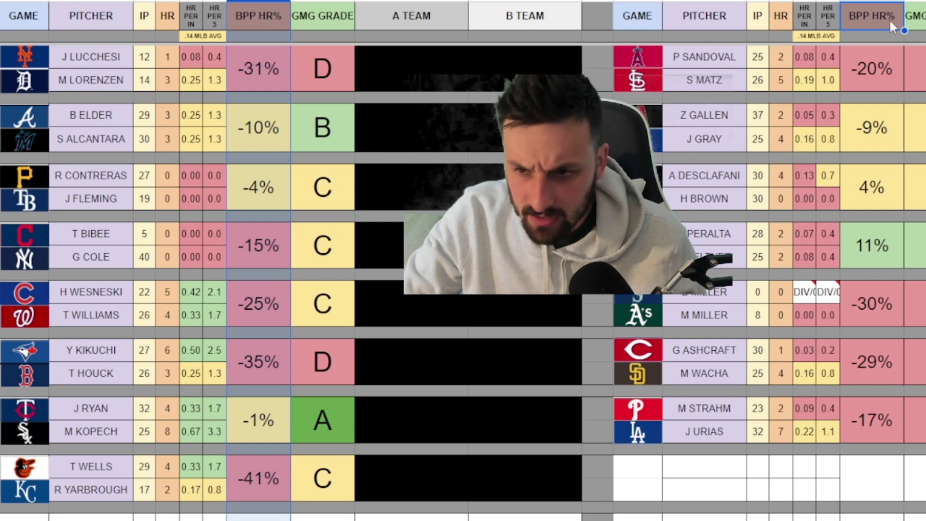
pyautogui.moveTo(905, 0); pyautogui.dragTo(898, 0)
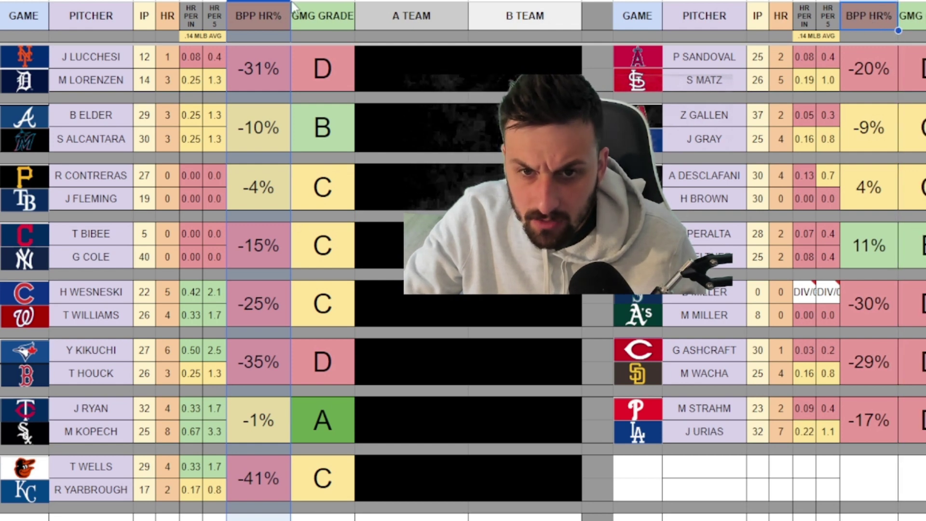
pyautogui.moveTo(291, 0); pyautogui.dragTo(288, 0)
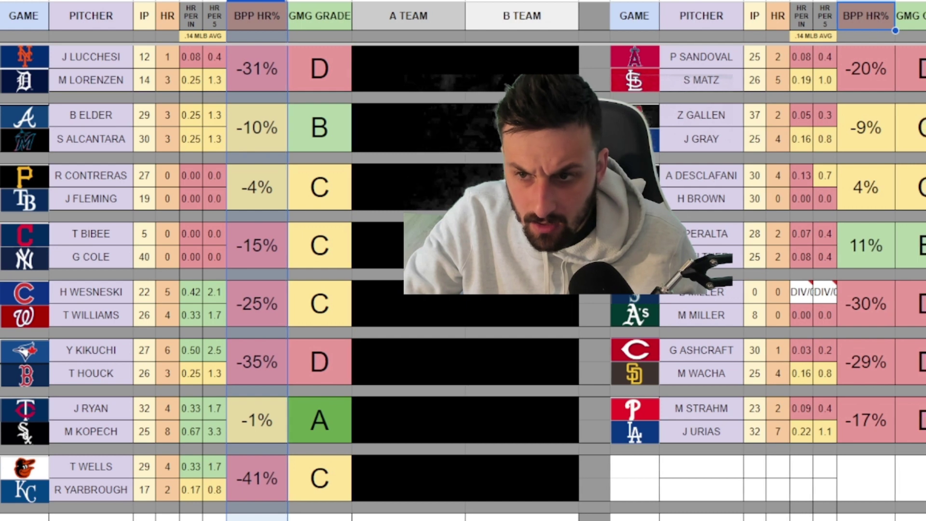
# Reveal the Mets–Tigers picks by changing the A Team and B Team cells' fill color to white.
pyautogui.click(387, 141)
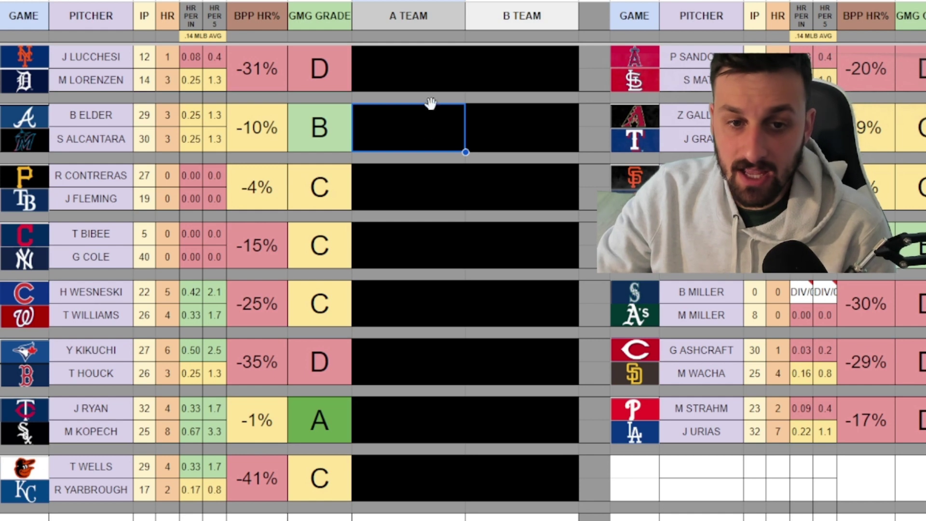
pyautogui.click(432, 70)
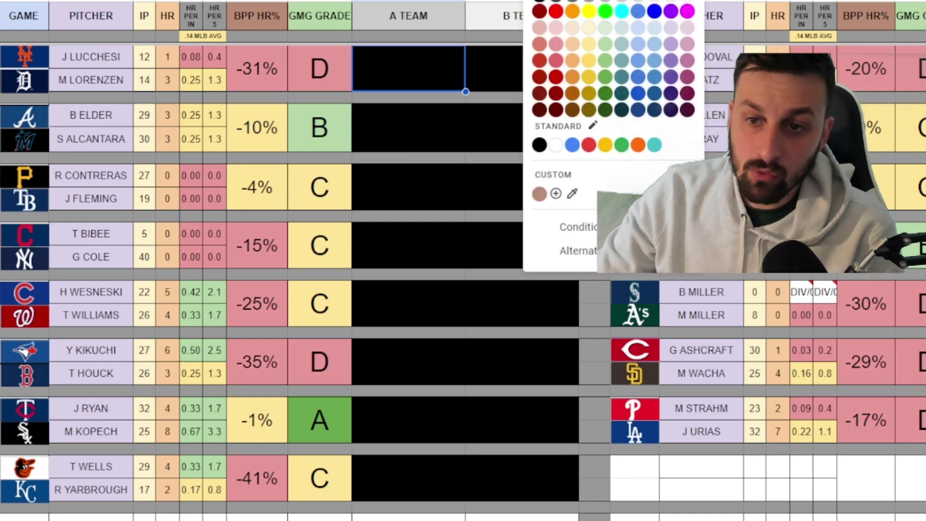
pyautogui.click(556, 145)
pyautogui.click(521, 78)
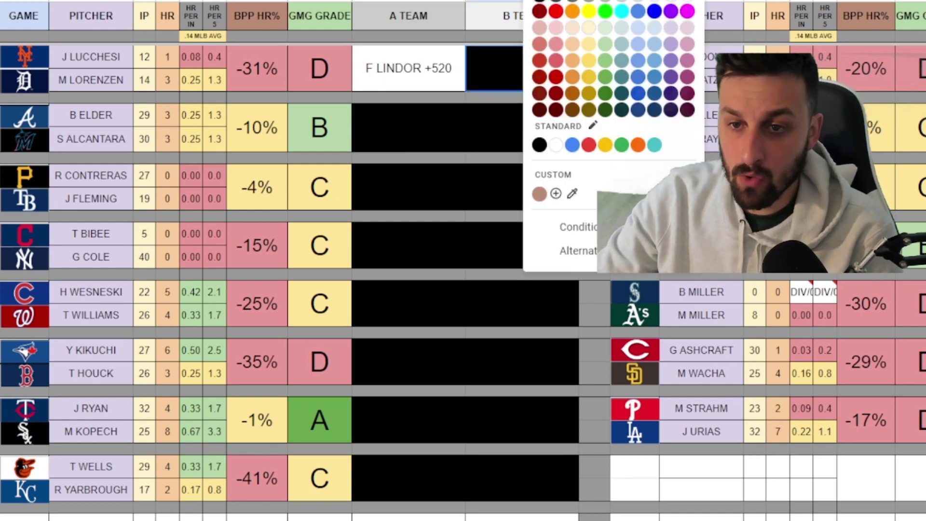
pyautogui.click(555, 145)
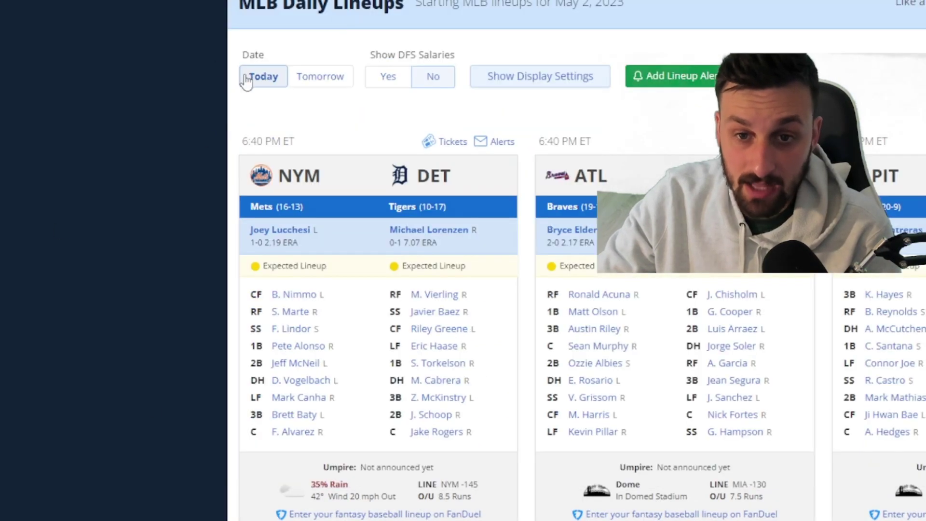
# Check the MLB Daily Lineups page for today's expected lineups and the Park Factors game table.
pyautogui.scroll(-2, 342, 253)
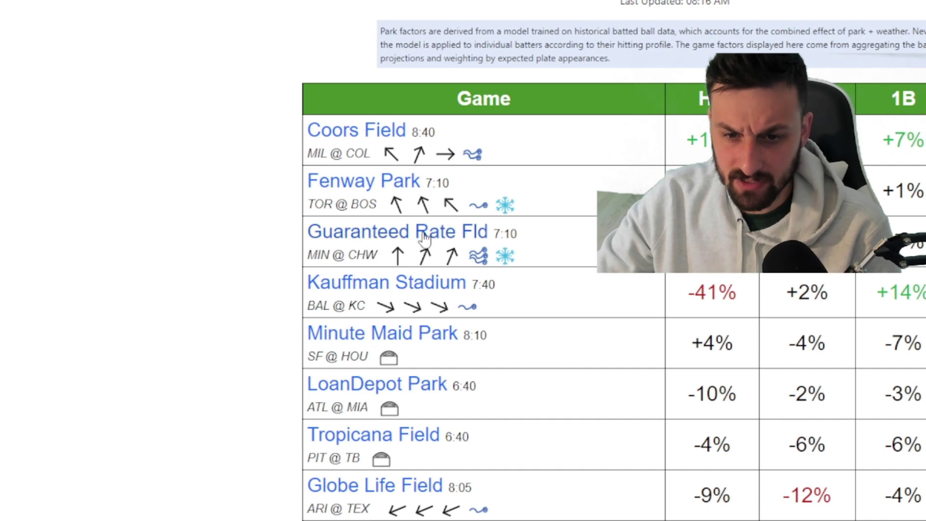
pyautogui.scroll(-7, 423, 238)
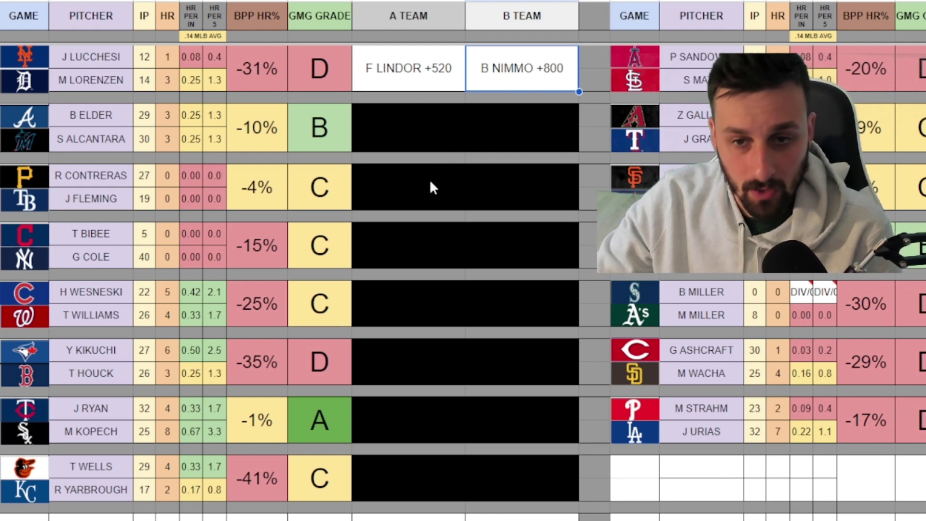
# Reveal the Braves–Marlins picks in the home run sheet by filling the A Team and B Team cells with white.
pyautogui.click(420, 135)
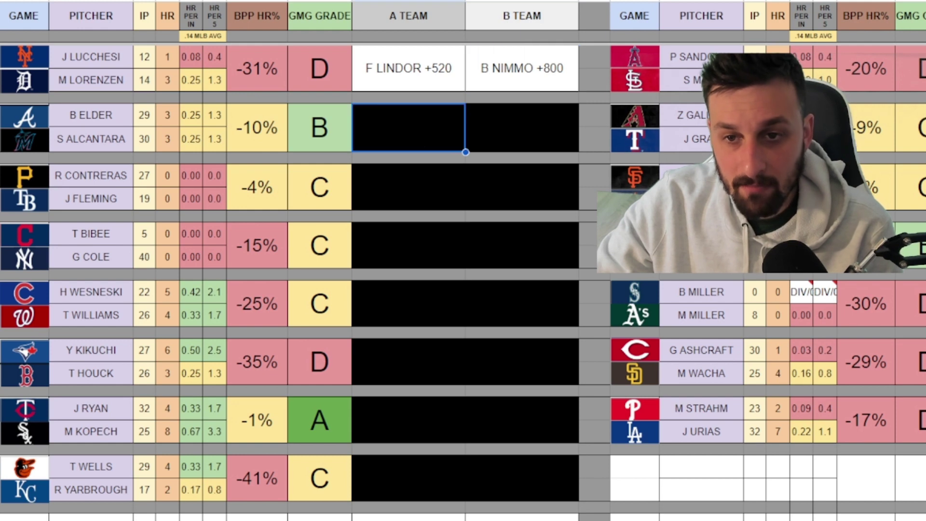
pyautogui.click(531, 0)
pyautogui.click(556, 145)
pyautogui.click(522, 128)
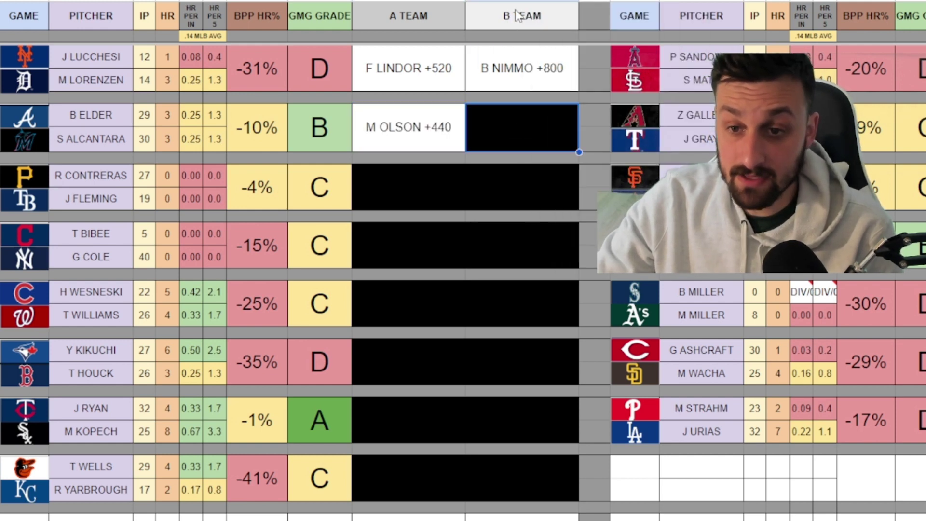
pyautogui.click(531, 0)
pyautogui.click(556, 145)
pyautogui.click(519, 195)
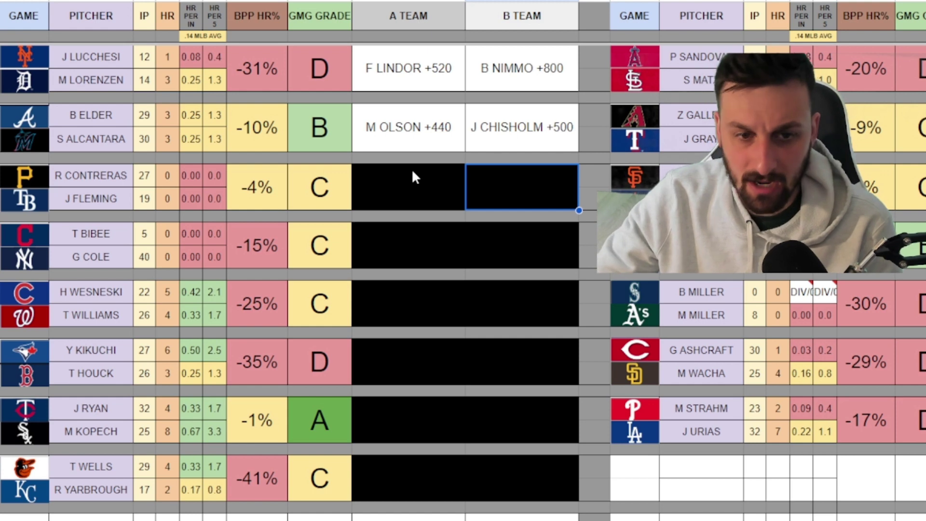
pyautogui.click(452, 144)
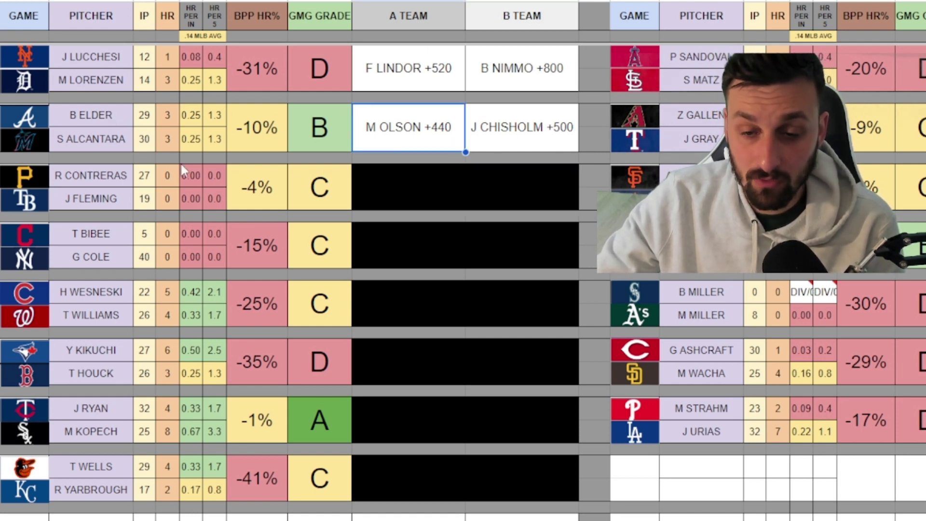
pyautogui.click(555, 129)
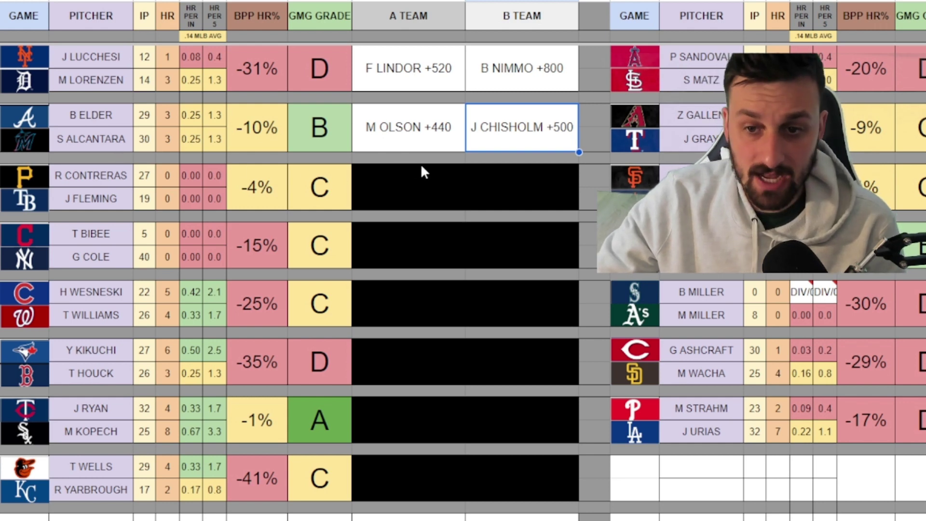
# Switch to FanDuel Sportsbook and look through the full list of MLB game odds.
pyautogui.moveTo(434, 184); pyautogui.dragTo(487, 185)
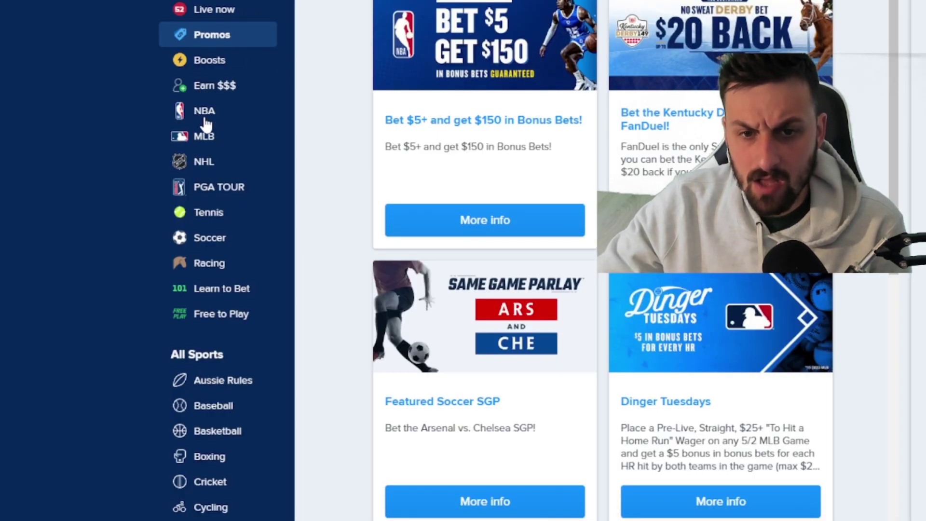
pyautogui.click(205, 136)
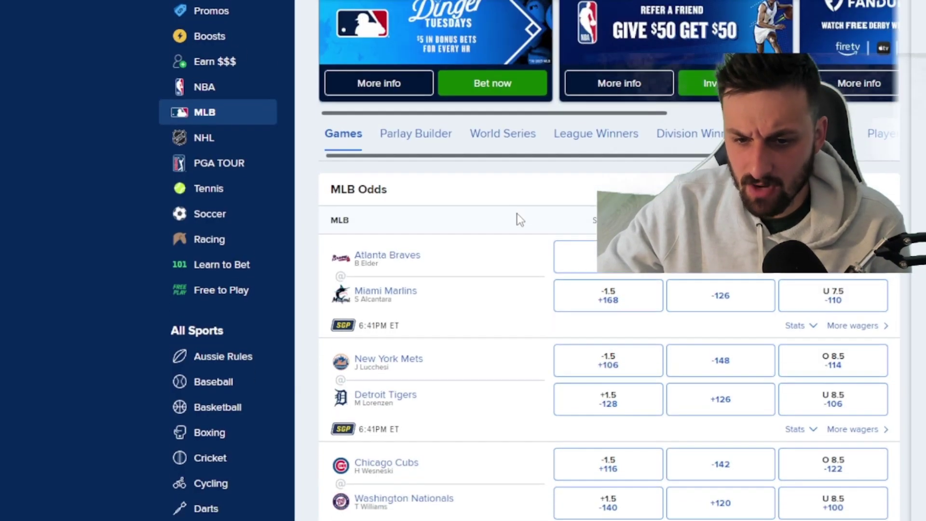
pyautogui.scroll(-8, 517, 218)
pyautogui.scroll(-9, 475, 368)
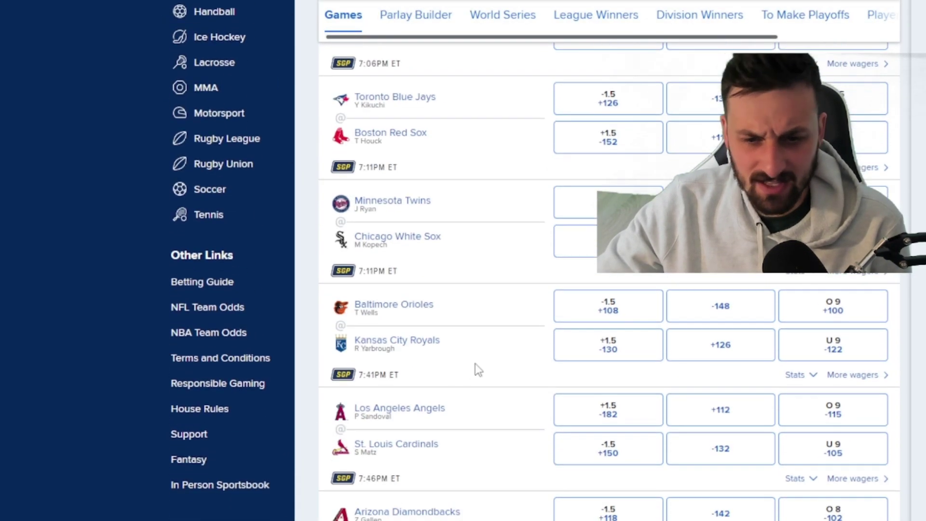
pyautogui.scroll(-10, 477, 359)
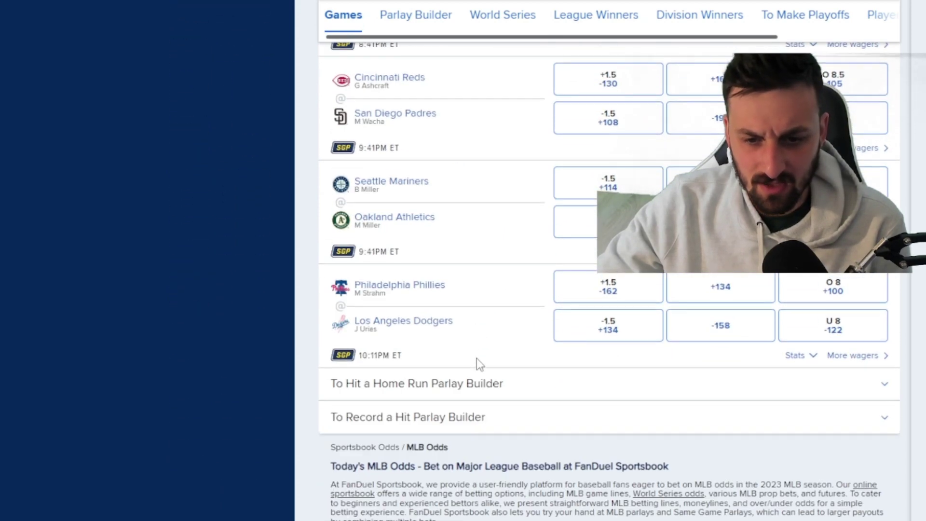
pyautogui.scroll(20, 477, 359)
pyautogui.scroll(2, 485, 363)
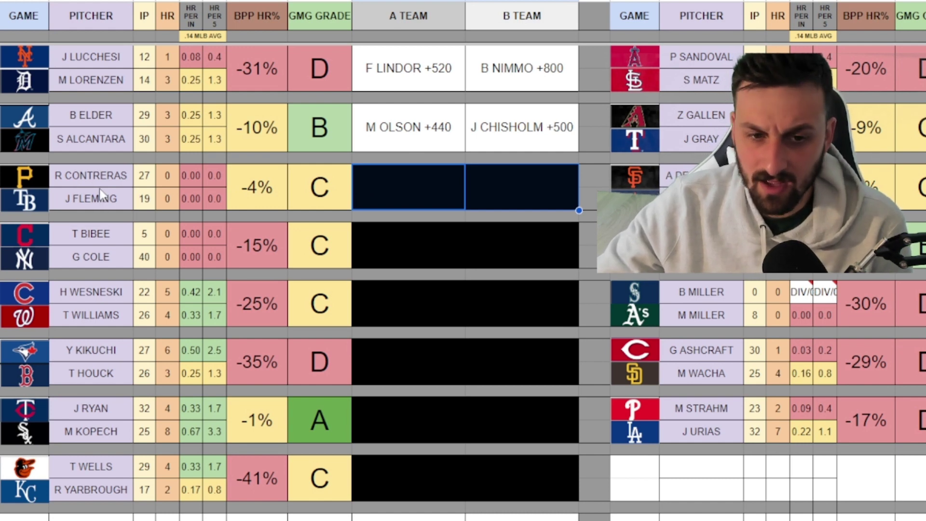
# Return to the home run sheet and reveal the Pirates–Rays picks by filling the A Team and B Team cells with white.
pyautogui.click(106, 205)
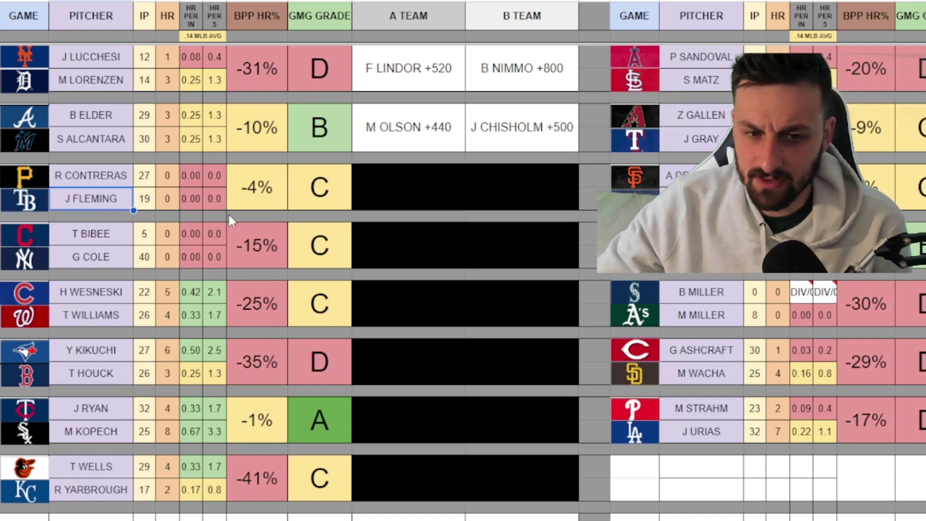
pyautogui.moveTo(432, 199); pyautogui.dragTo(521, 193)
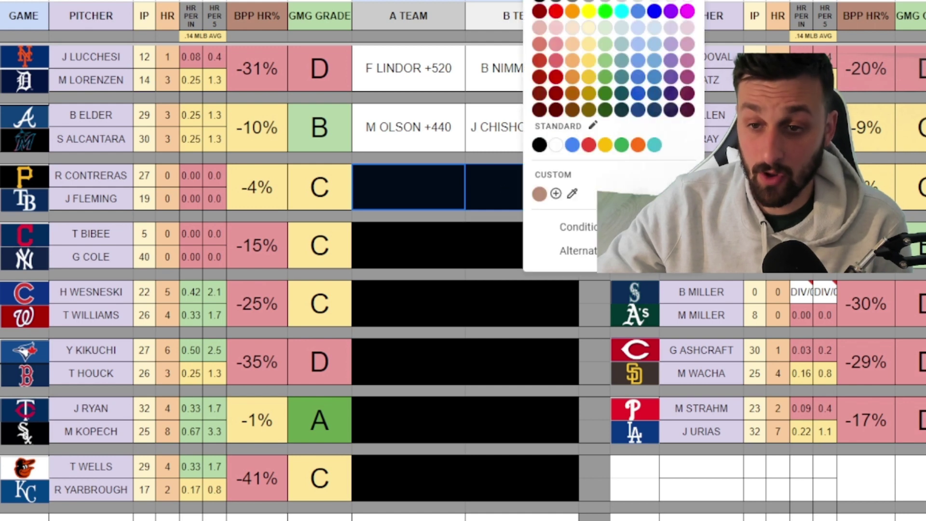
pyautogui.click(430, 195)
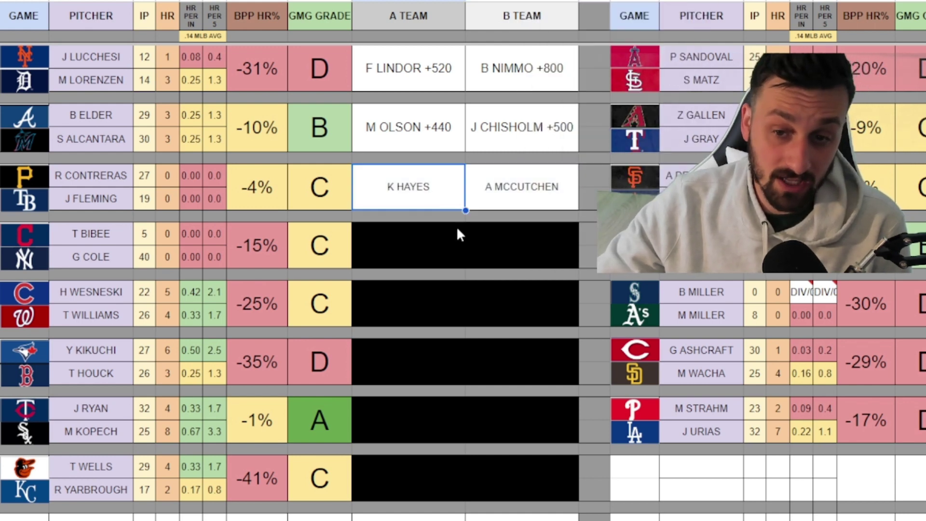
pyautogui.click(545, 202)
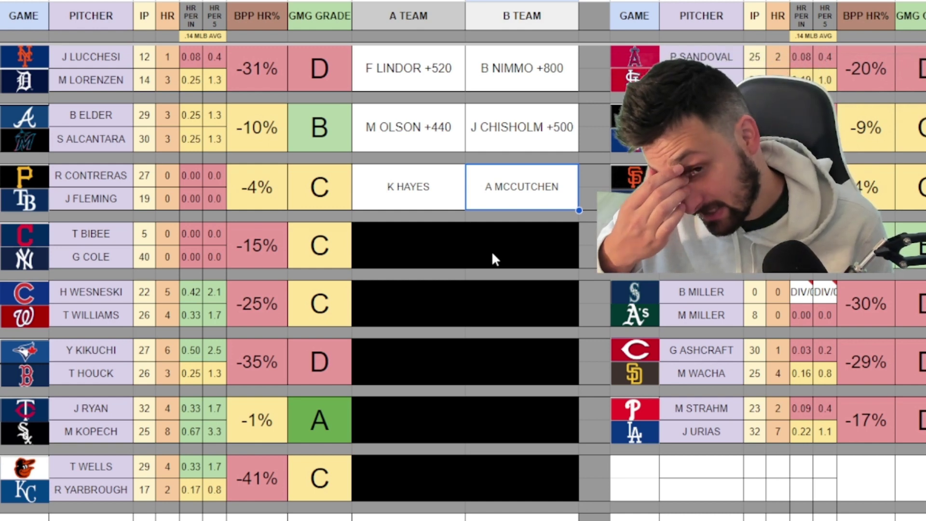
pyautogui.click(427, 204)
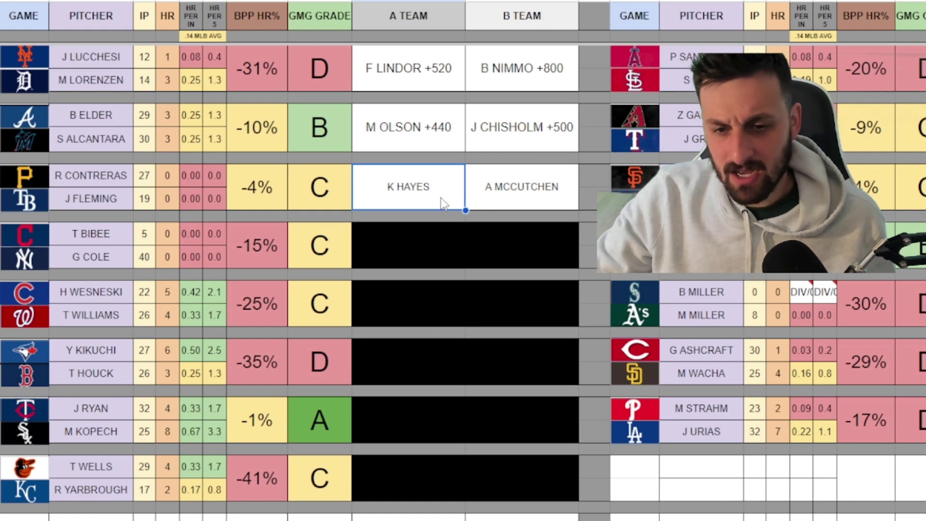
# Reveal the Guardians–Yankees picks with a white fill and check that game's expected lineups on the MLB Daily Lineups page.
pyautogui.click(460, 246)
pyautogui.keyDown('shift'); pyautogui.click(483, 247); pyautogui.keyUp('shift')
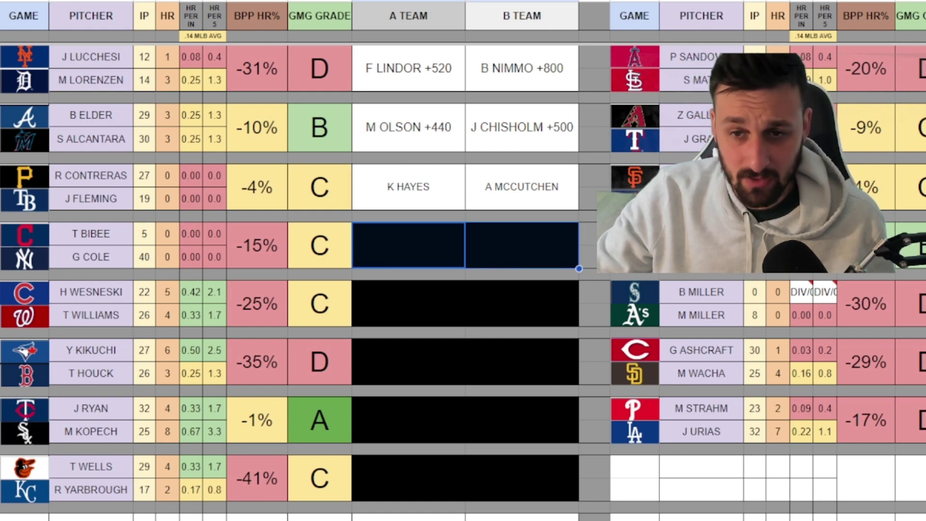
pyautogui.click(556, 144)
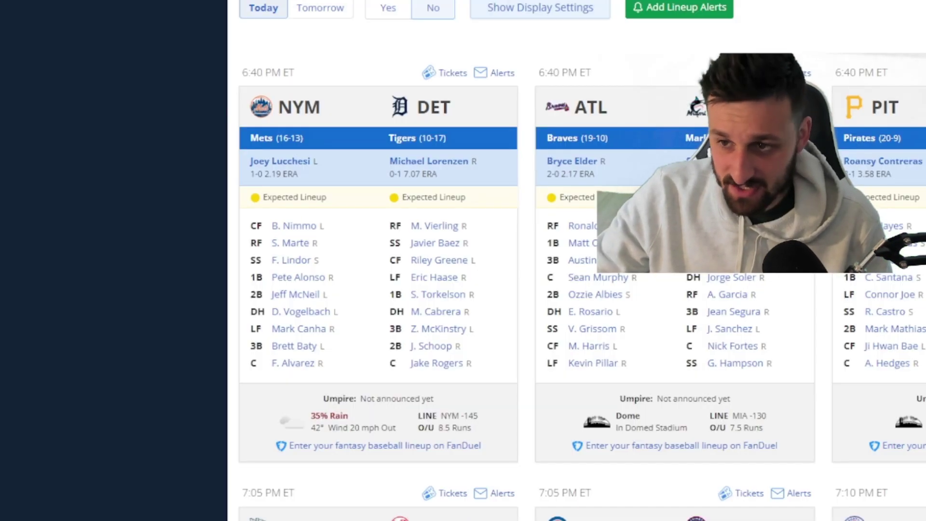
pyautogui.scroll(-7, 579, 260)
pyautogui.scroll(-2, 473, 433)
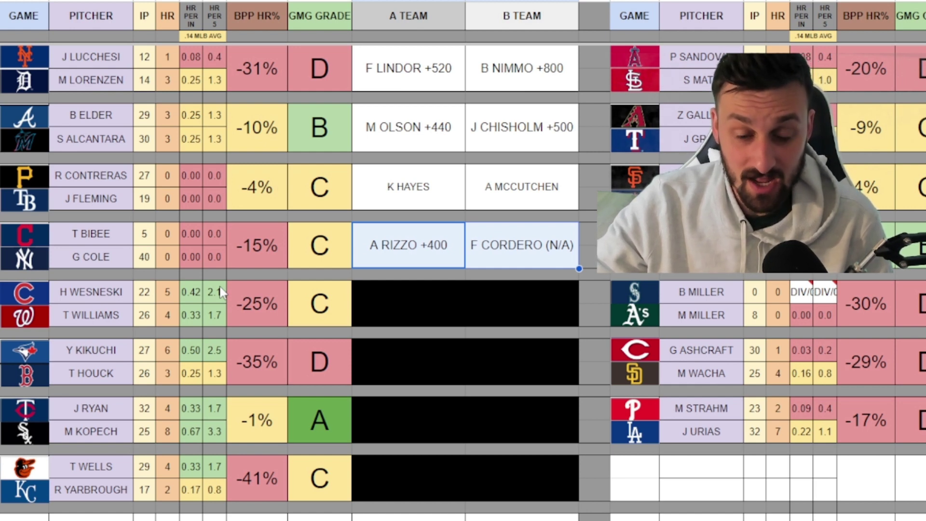
# Back in the home run sheet, review the Guardians–Yankees innings pitched, BPP HR% and both team picks.
pyautogui.click(138, 239)
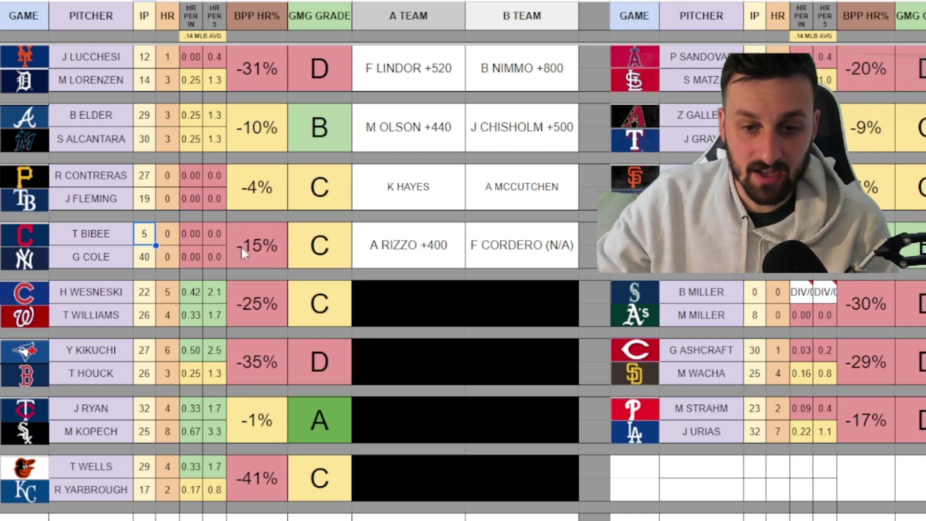
pyautogui.click(276, 261)
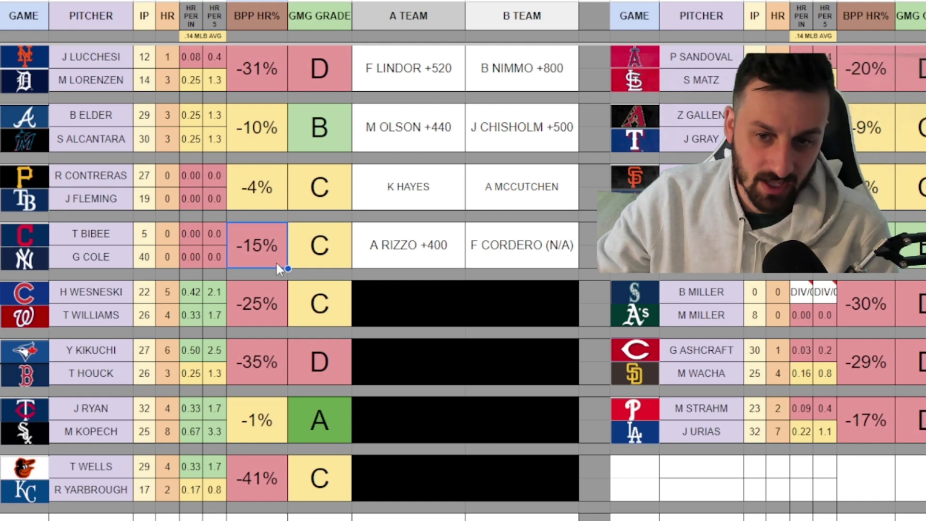
pyautogui.click(381, 256)
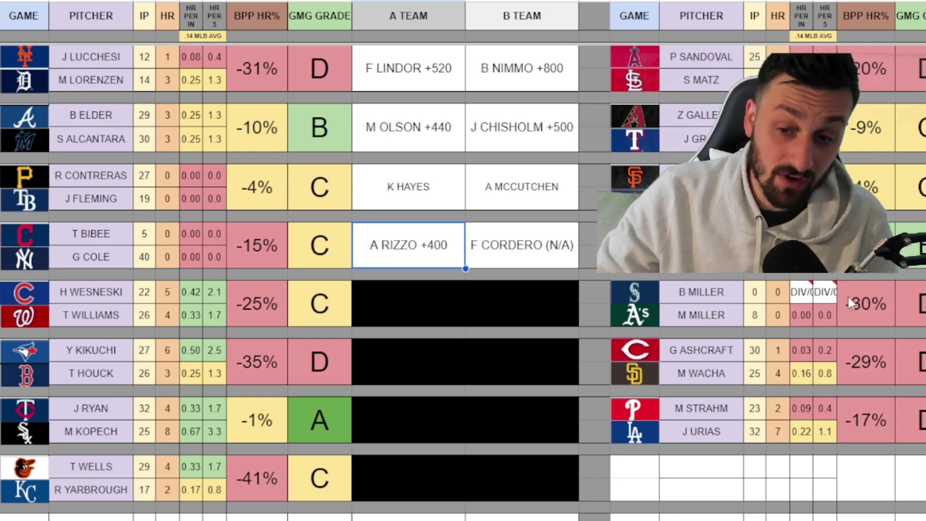
pyautogui.click(525, 250)
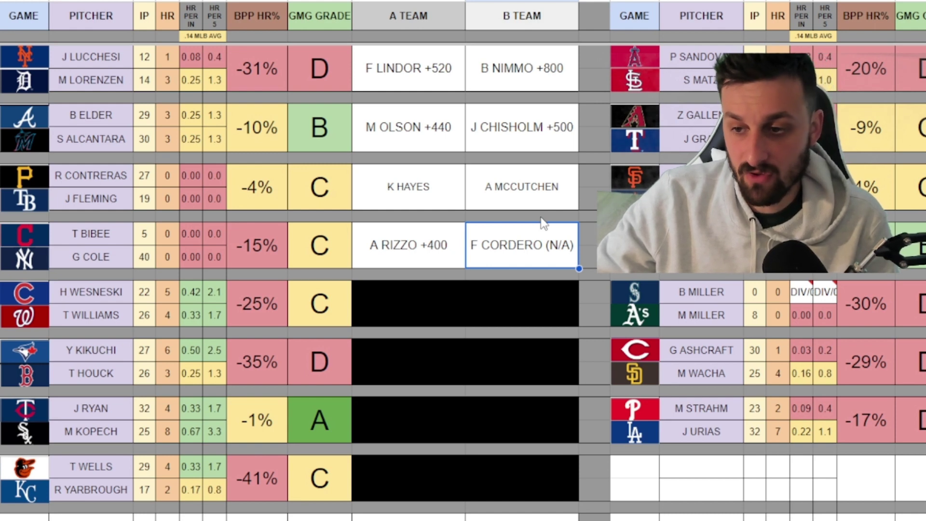
# Reveal the Cubs–Nationals picks by filling the A Team and B Team cells with white, and check that game's expected lineups.
pyautogui.moveTo(427, 306); pyautogui.dragTo(499, 306)
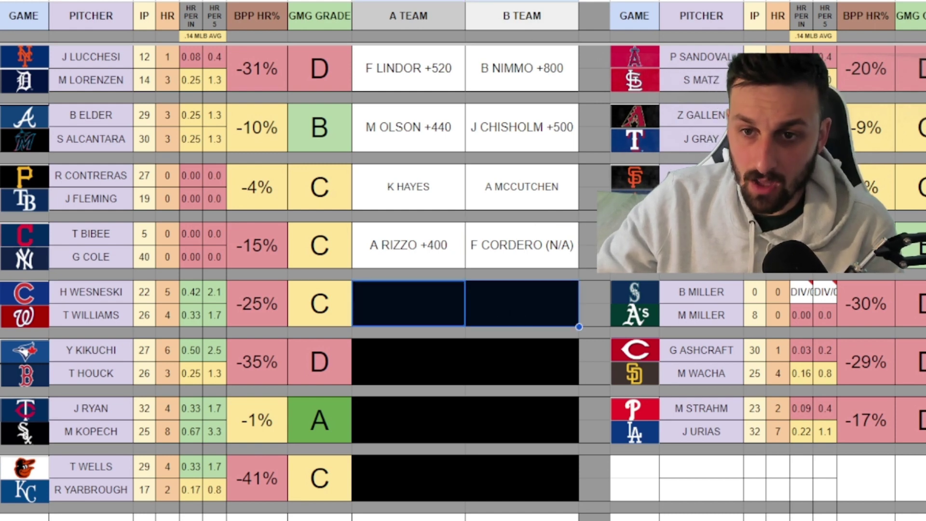
pyautogui.click(533, 0)
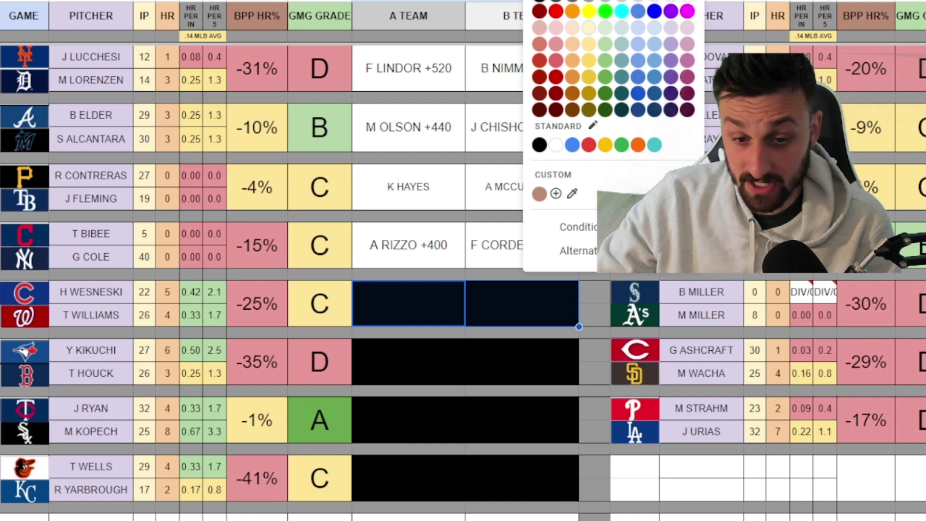
pyautogui.click(555, 145)
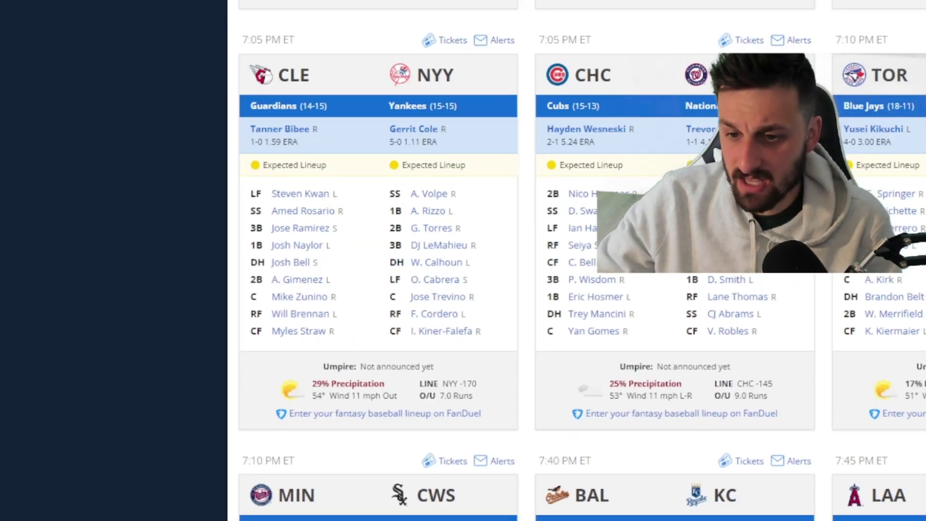
pyautogui.scroll(-2, 698, 352)
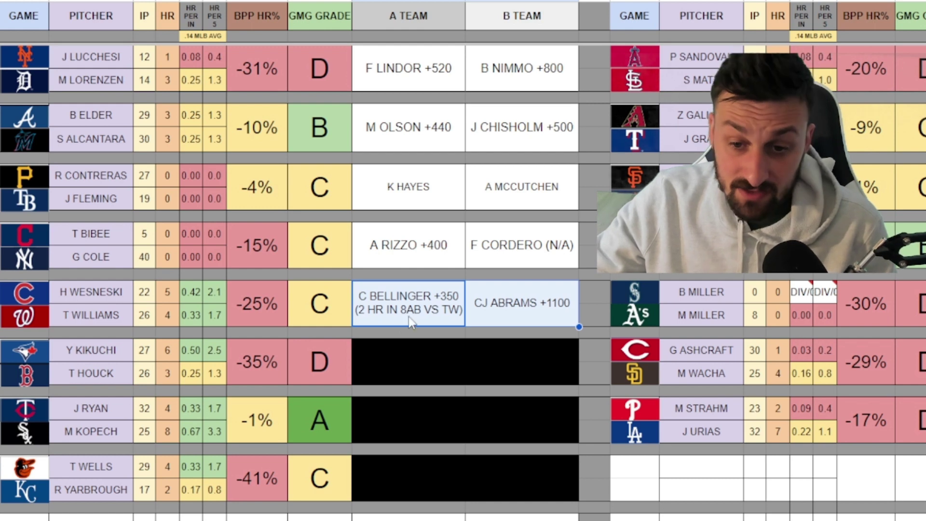
pyautogui.click(431, 317)
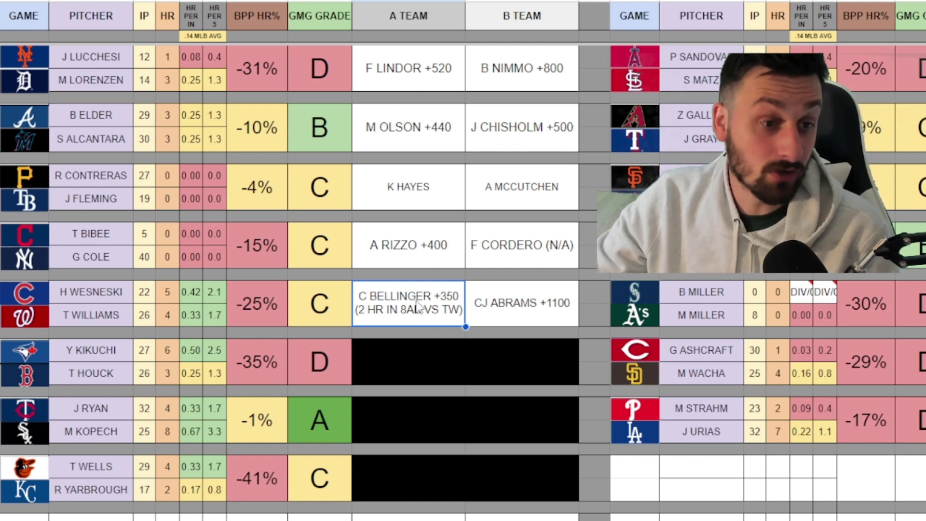
pyautogui.click(503, 314)
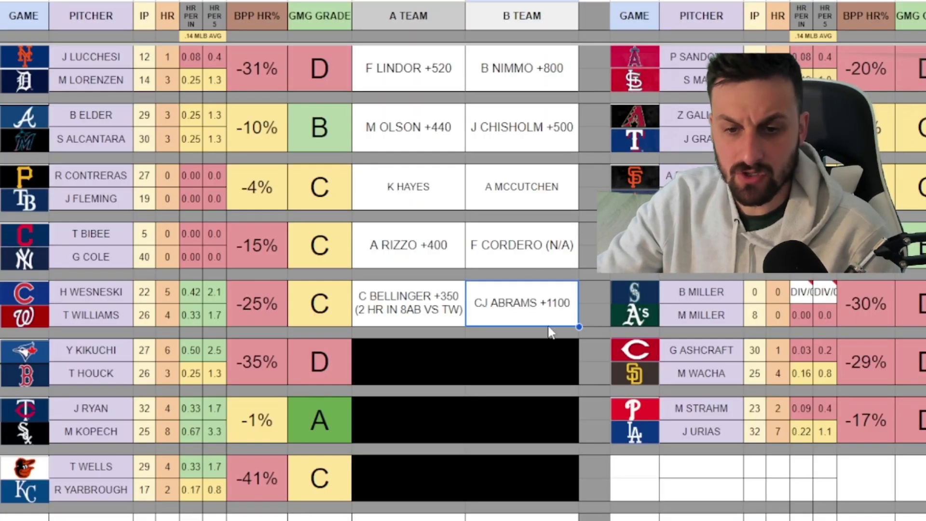
# Reveal the Blue Jays–Red Sox picks by changing the A Team and B Team cells' fill color to white.
pyautogui.scroll(-1, 499, 338)
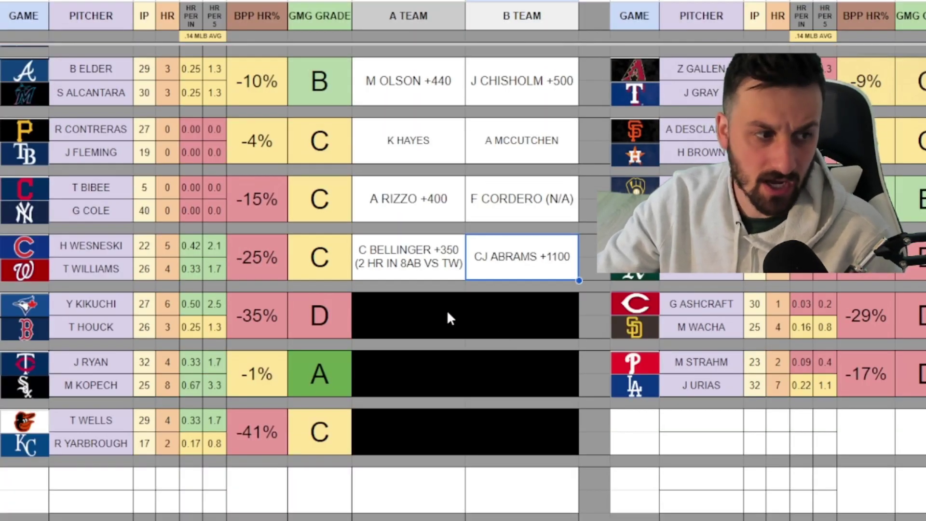
pyautogui.moveTo(447, 310); pyautogui.dragTo(521, 314)
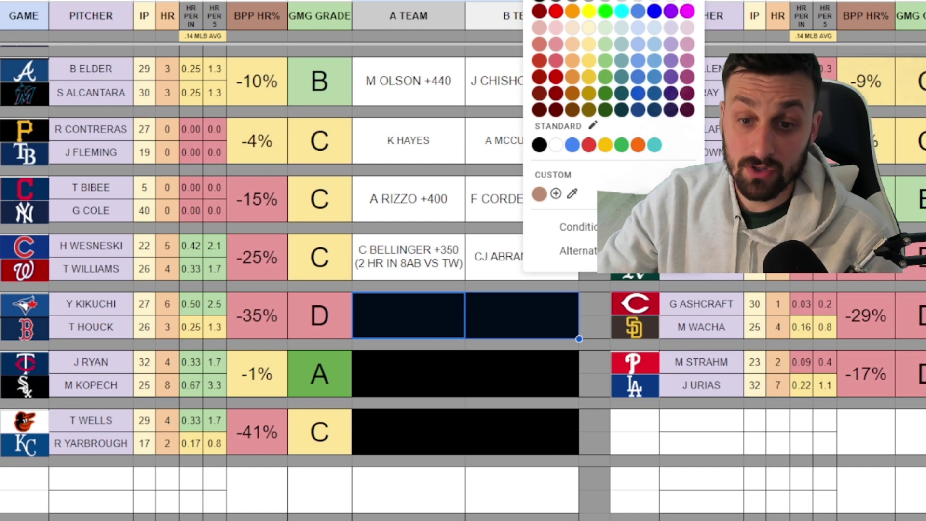
pyautogui.click(556, 144)
pyautogui.click(452, 358)
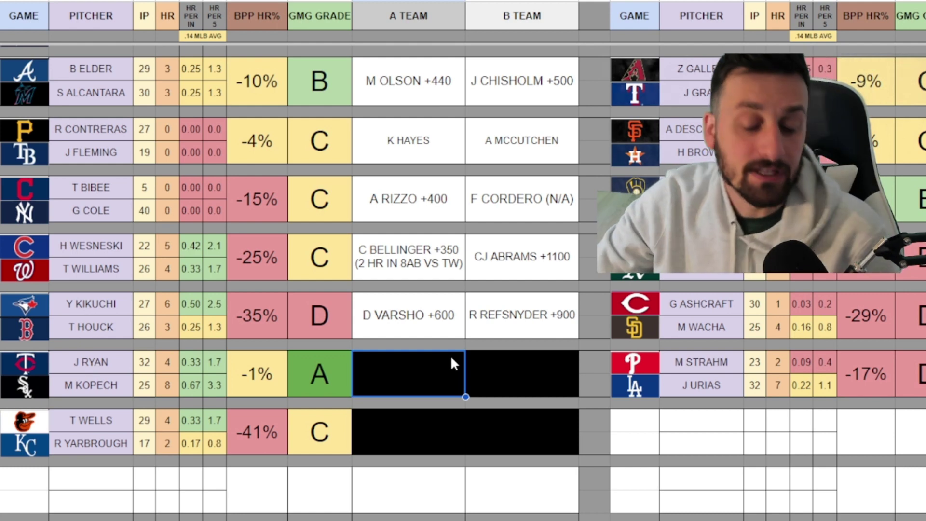
pyautogui.click(441, 332)
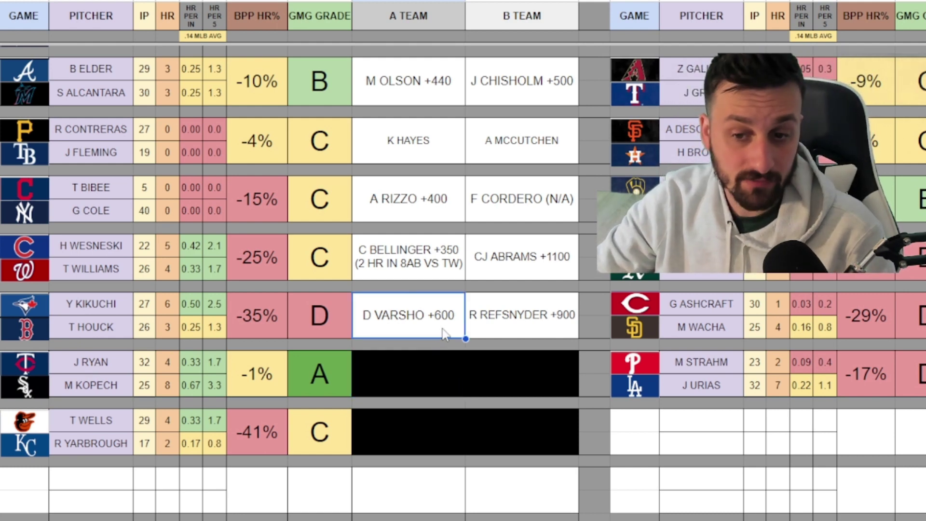
pyautogui.click(498, 327)
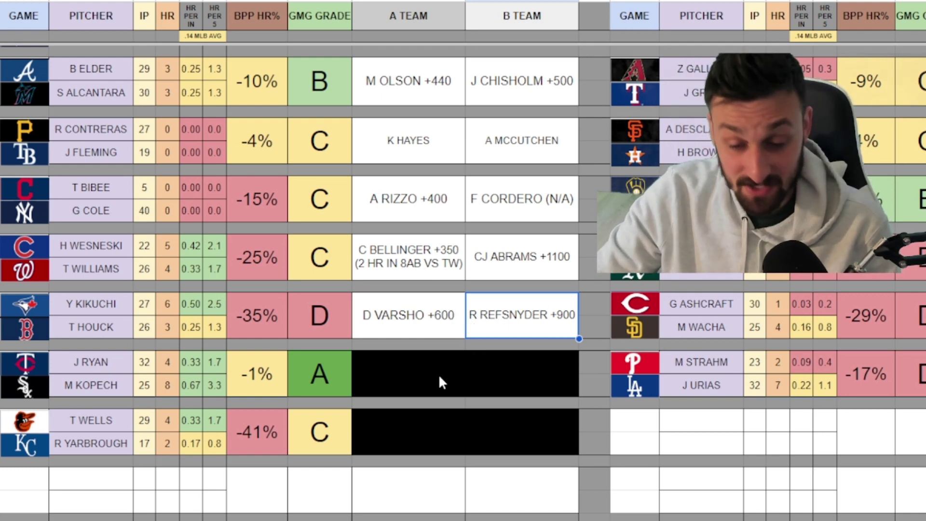
# Reveal the Twins–White Sox picks by filling the A Team and B Team cells with white.
pyautogui.moveTo(439, 381); pyautogui.dragTo(491, 378)
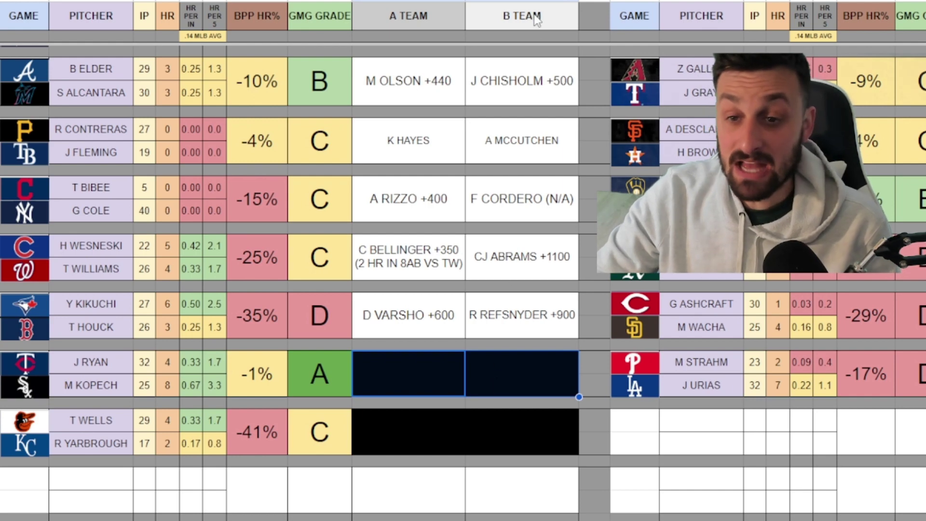
pyautogui.scroll(1, 684, 348)
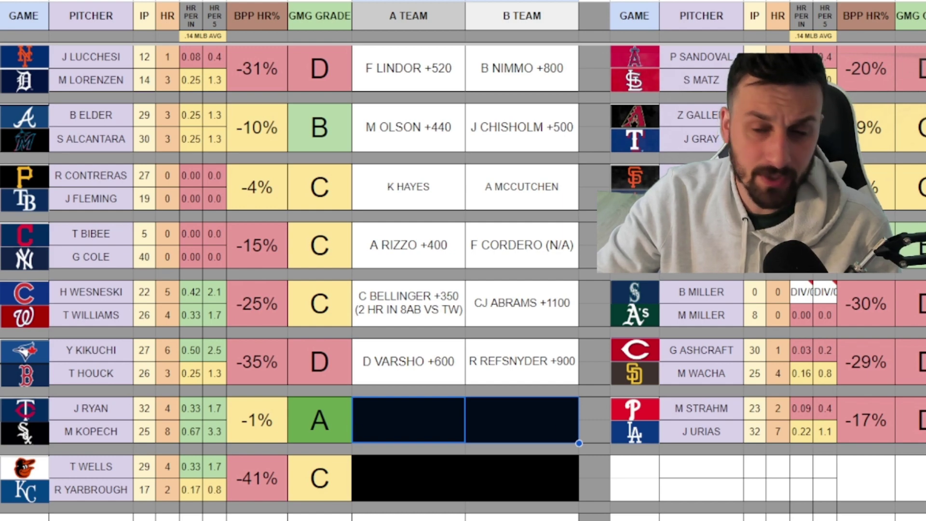
pyautogui.scroll(-1, 507, 226)
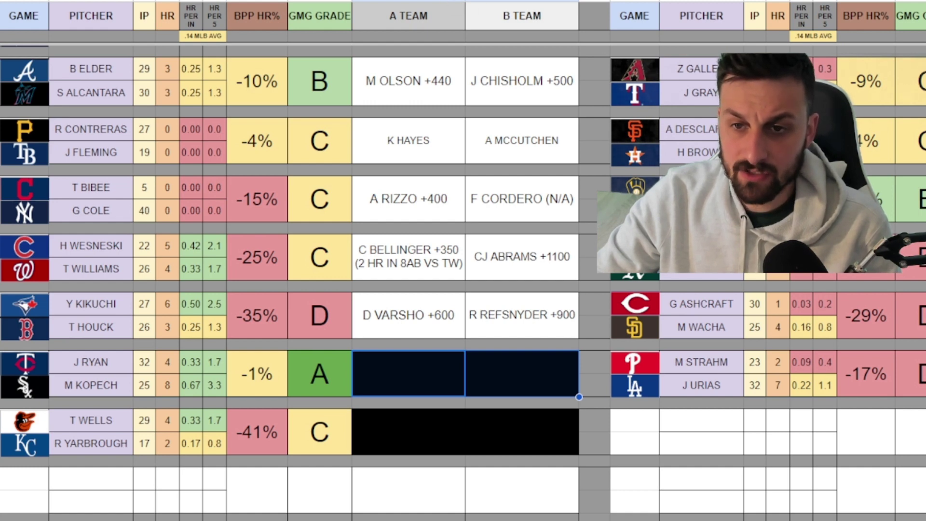
pyautogui.click(555, 145)
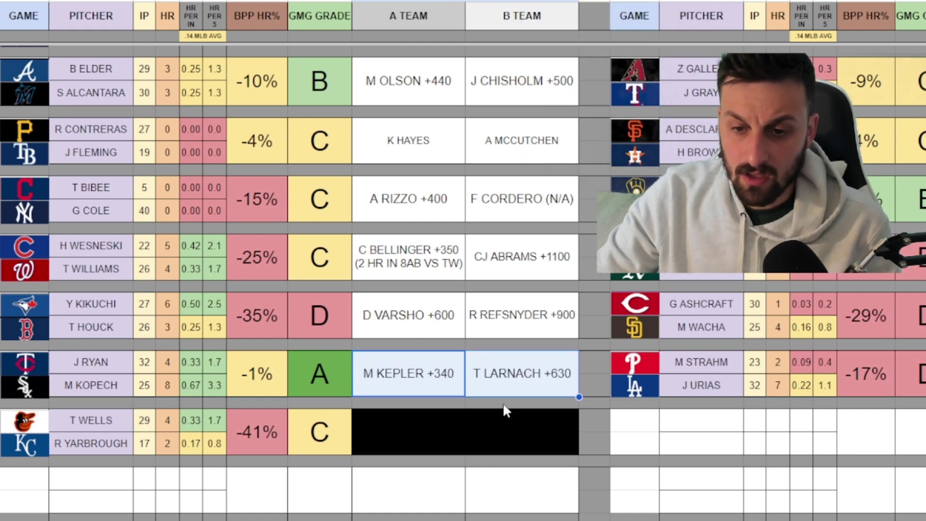
pyautogui.click(439, 381)
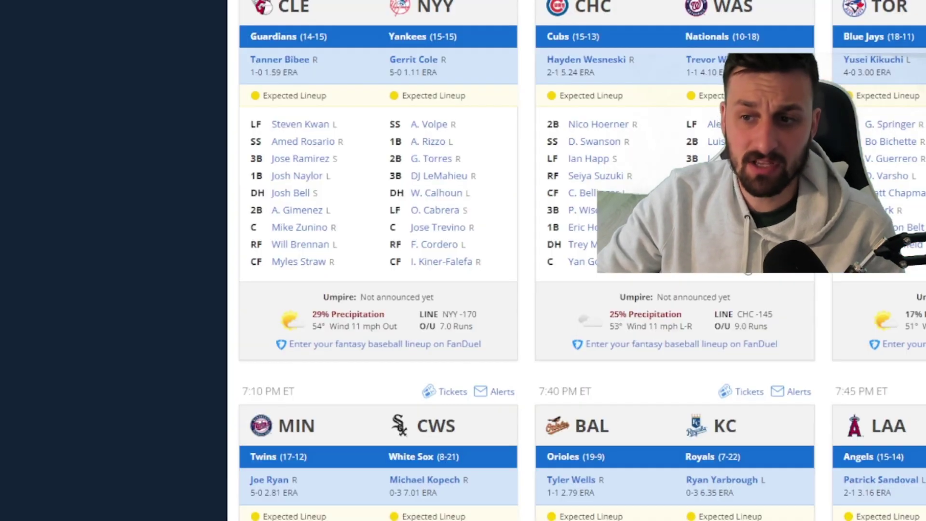
# Check the Twins–White Sox expected lineups on the MLB Daily Lineups page and return to the home run sheet.
pyautogui.scroll(-6, 322, 271)
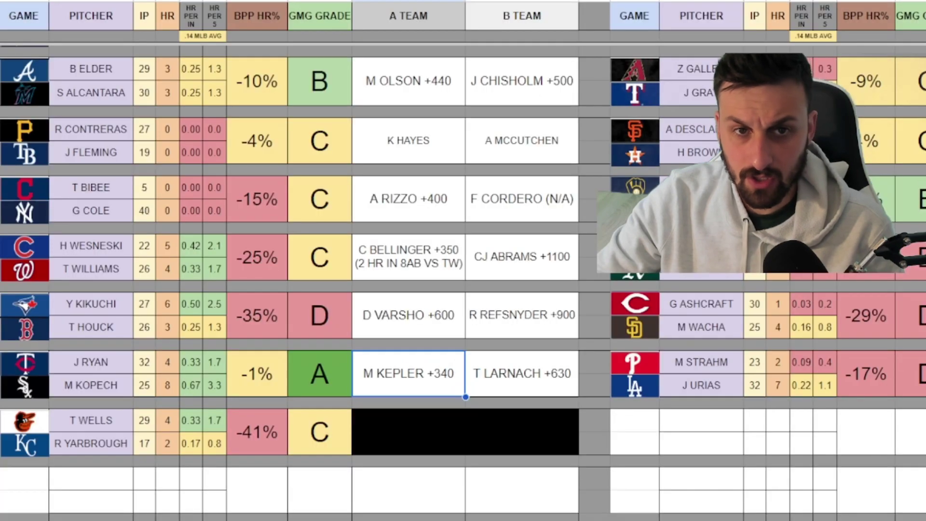
pyautogui.scroll(-1, 482, 367)
pyautogui.scroll(1, 455, 354)
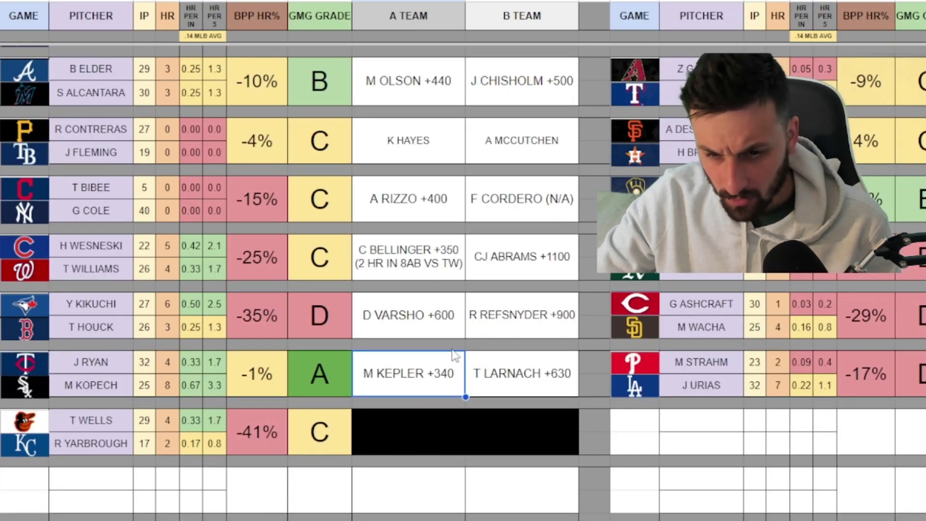
# Reveal the Orioles–Royals picks by filling the A Team and B Team cells with white, and review that game's park factor and pitcher home runs.
pyautogui.click(496, 390)
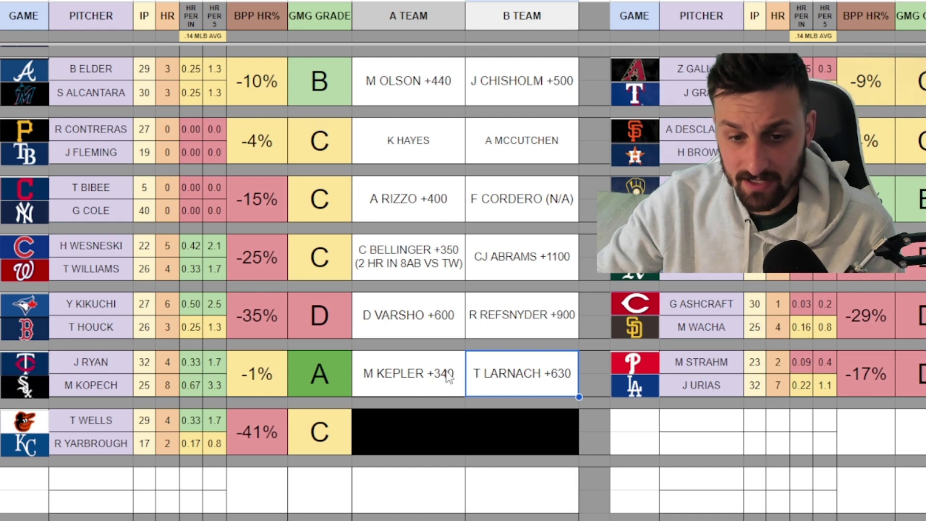
pyautogui.click(164, 391)
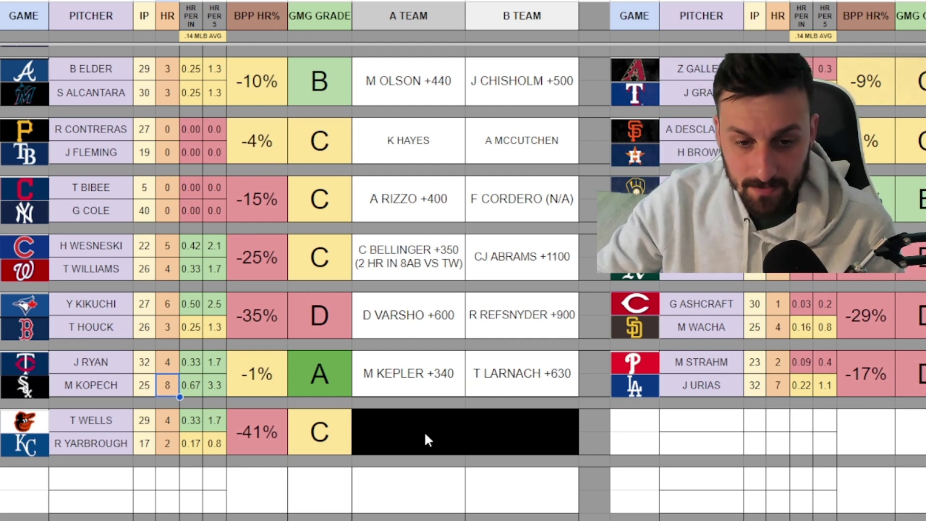
pyautogui.moveTo(424, 438); pyautogui.dragTo(484, 440)
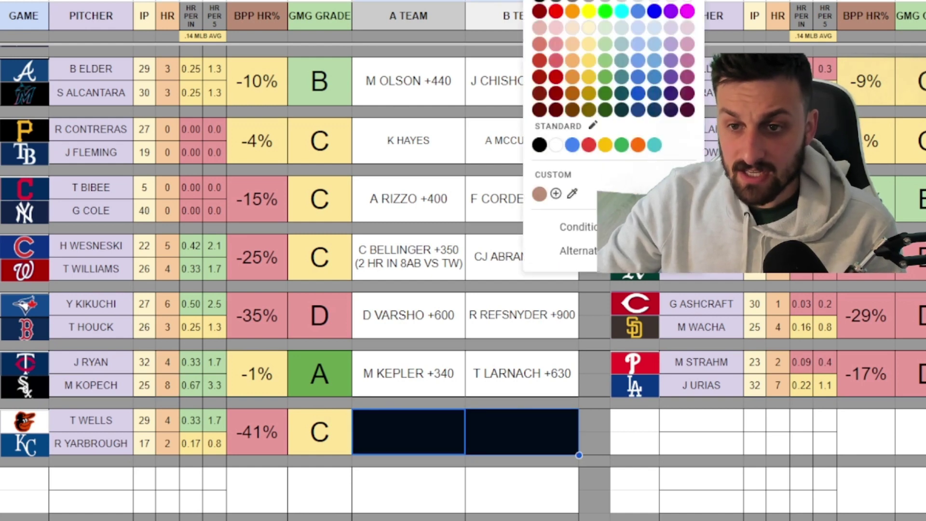
pyautogui.click(555, 145)
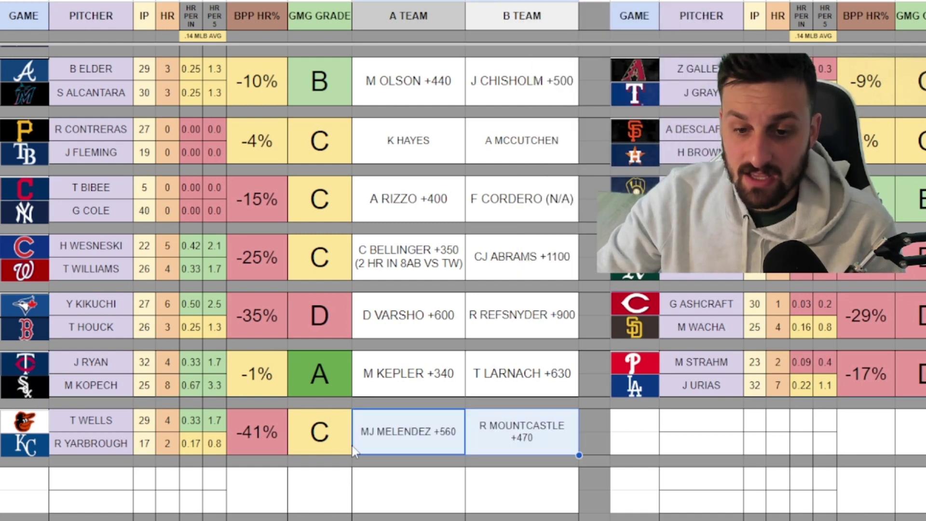
pyautogui.click(256, 431)
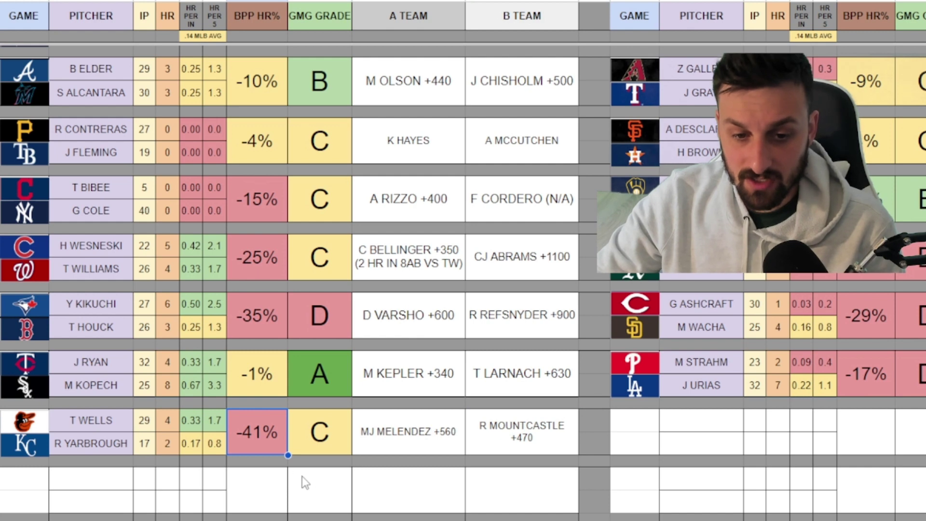
pyautogui.click(168, 442)
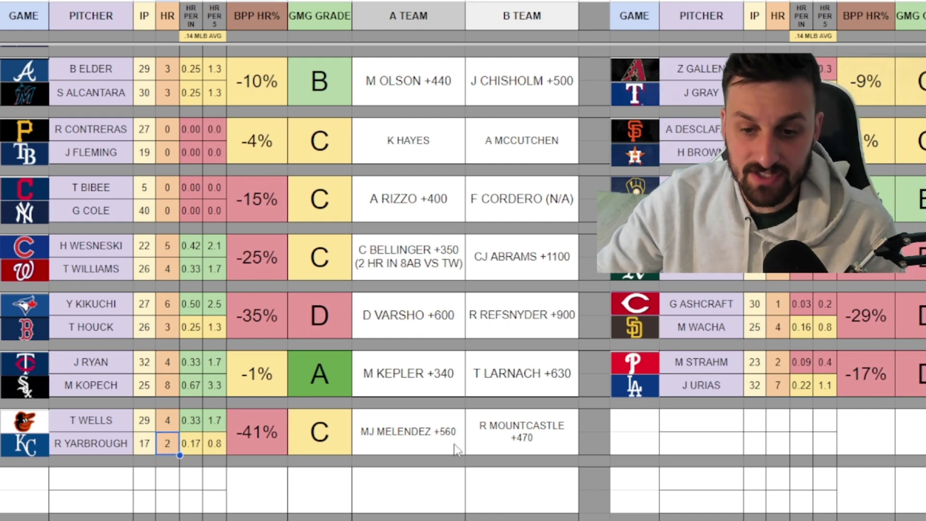
pyautogui.click(434, 439)
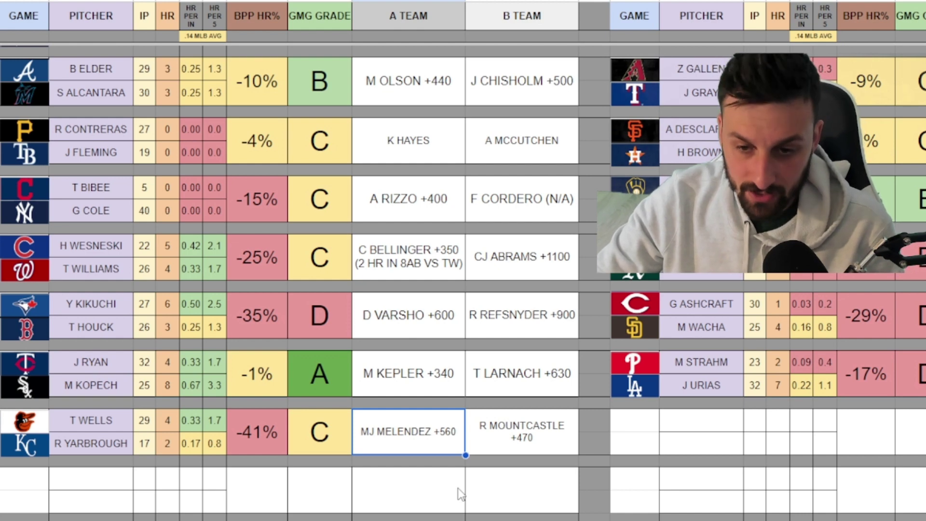
pyautogui.click(525, 453)
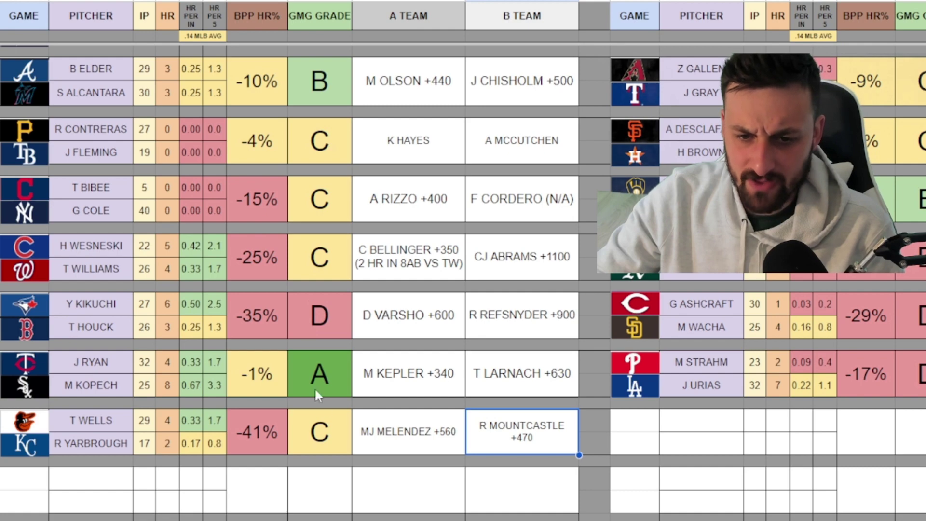
# Reveal the Angels–Cardinals picks in the second block of games by filling the A Team and B Team cells with white.
pyautogui.scroll(1, 838, 358)
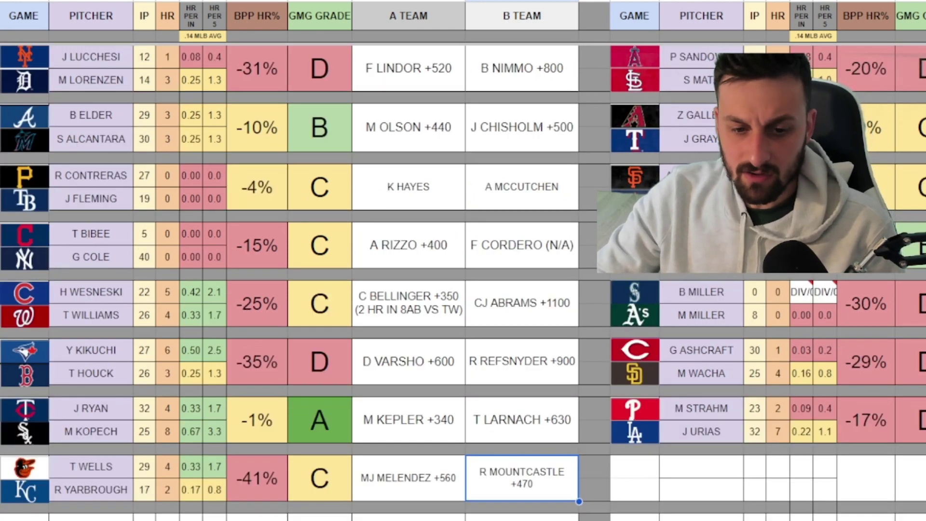
pyautogui.hscroll(5, 463, 261)
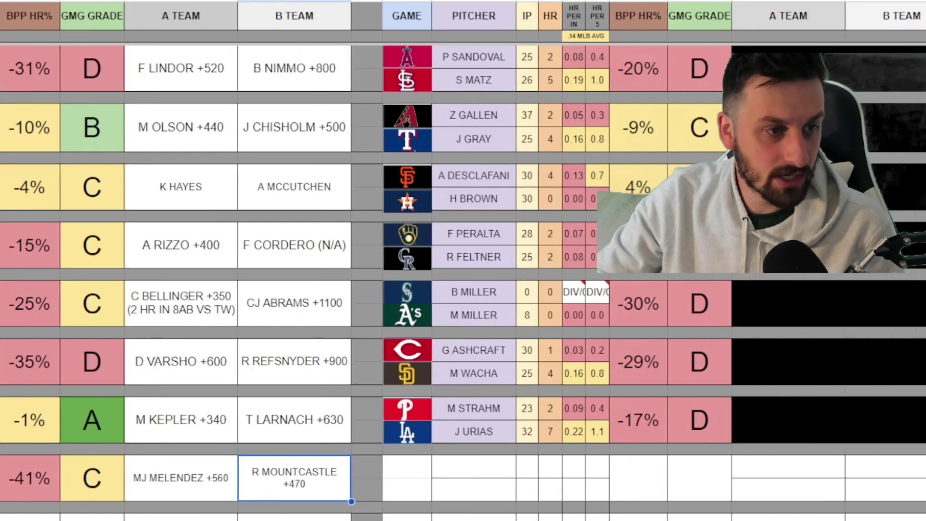
pyautogui.hscroll(3, 463, 260)
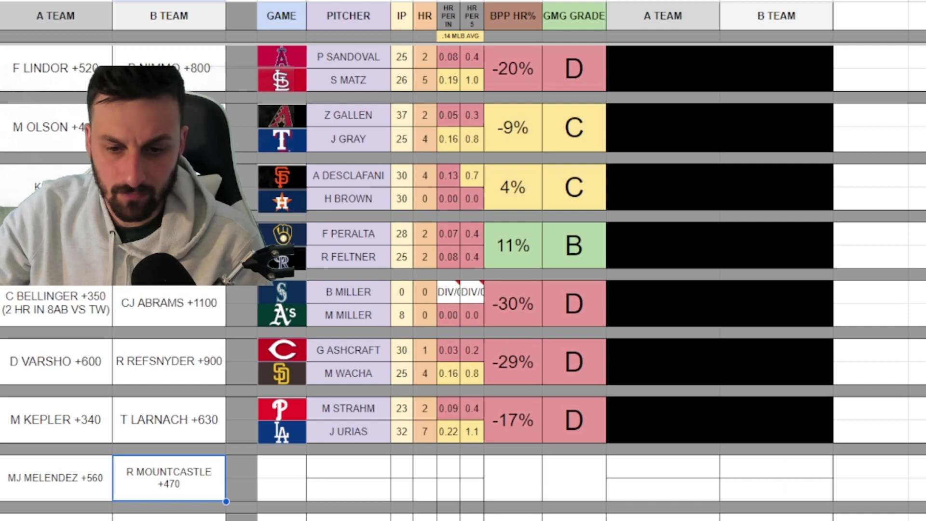
pyautogui.hscroll(2, 463, 261)
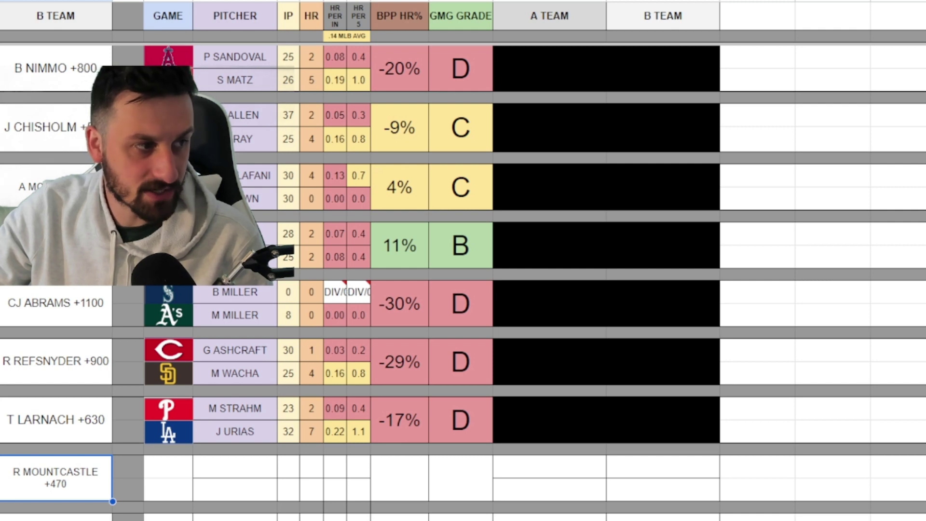
pyautogui.hscroll(2, 463, 260)
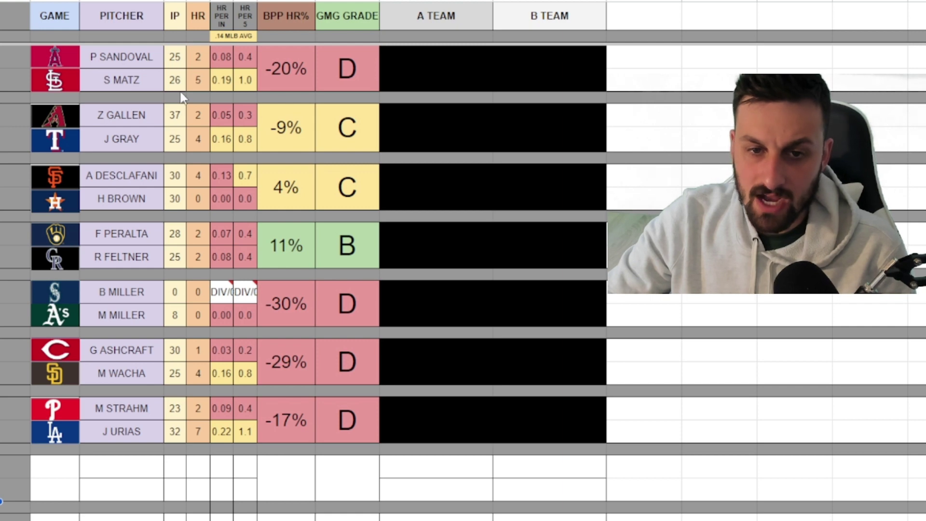
pyautogui.moveTo(484, 83); pyautogui.dragTo(534, 85)
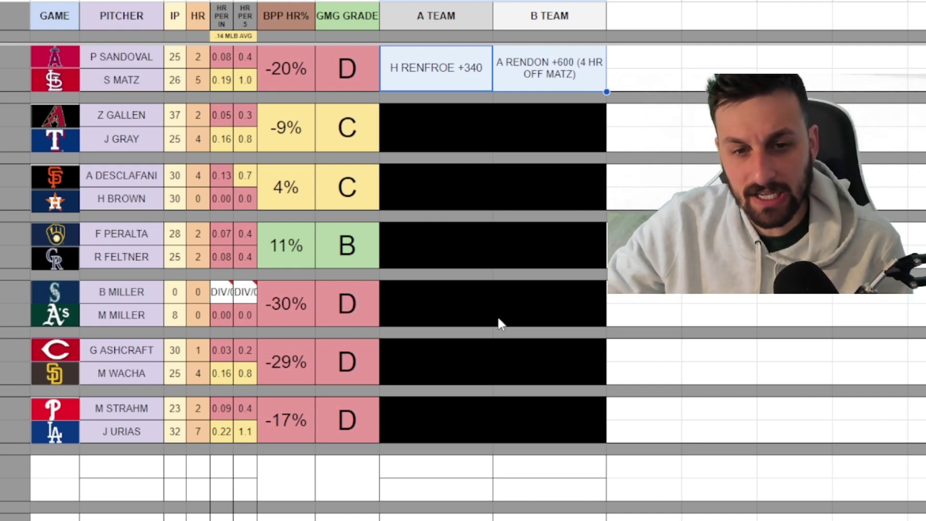
pyautogui.click(546, 73)
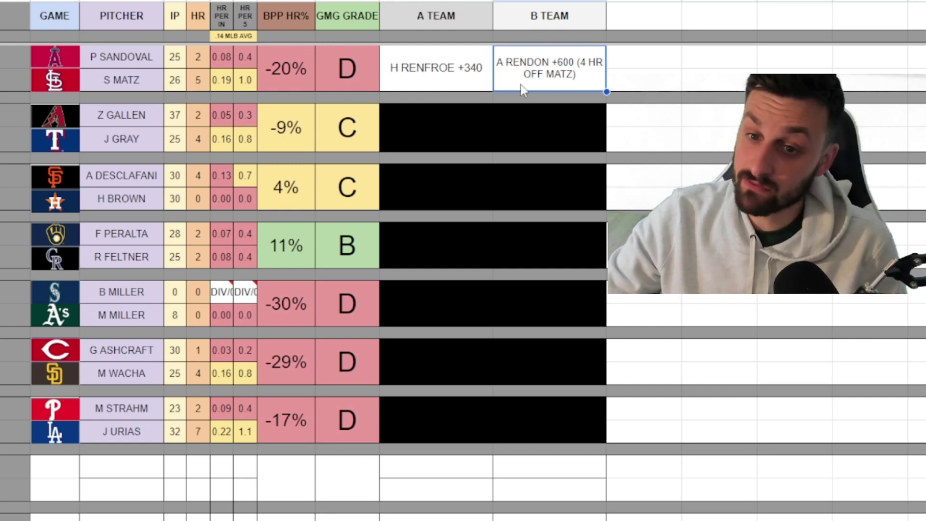
# Reveal the Diamondbacks–Rangers picks by changing the A Team and B Team cells' fill color to white.
pyautogui.moveTo(487, 125); pyautogui.dragTo(525, 132)
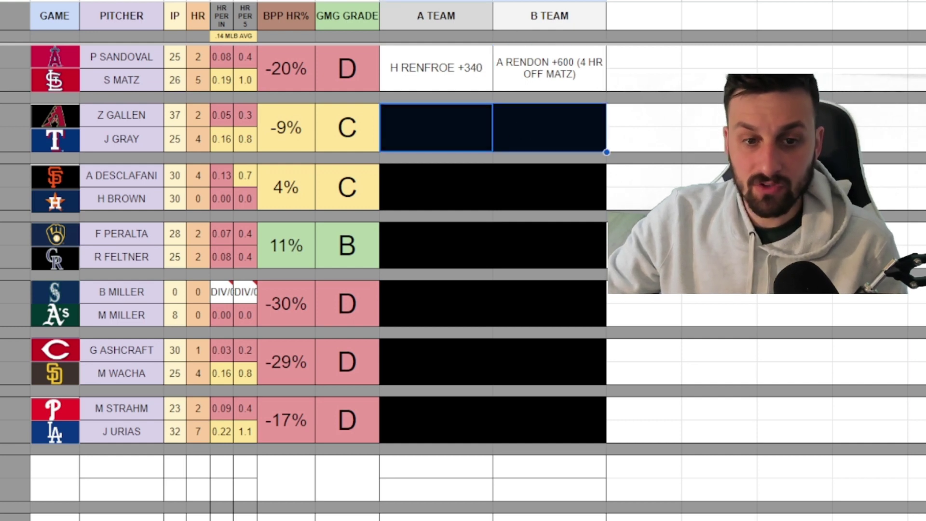
pyautogui.click(636, 27)
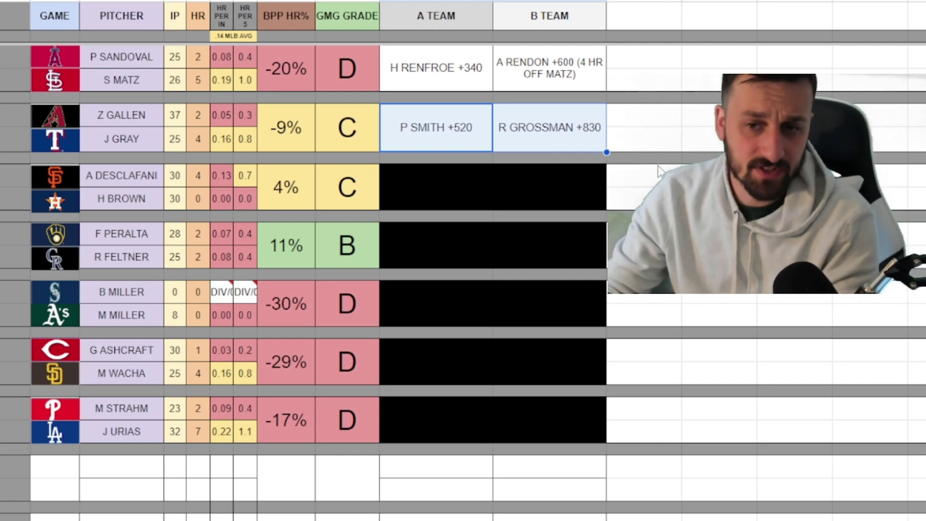
pyautogui.click(659, 149)
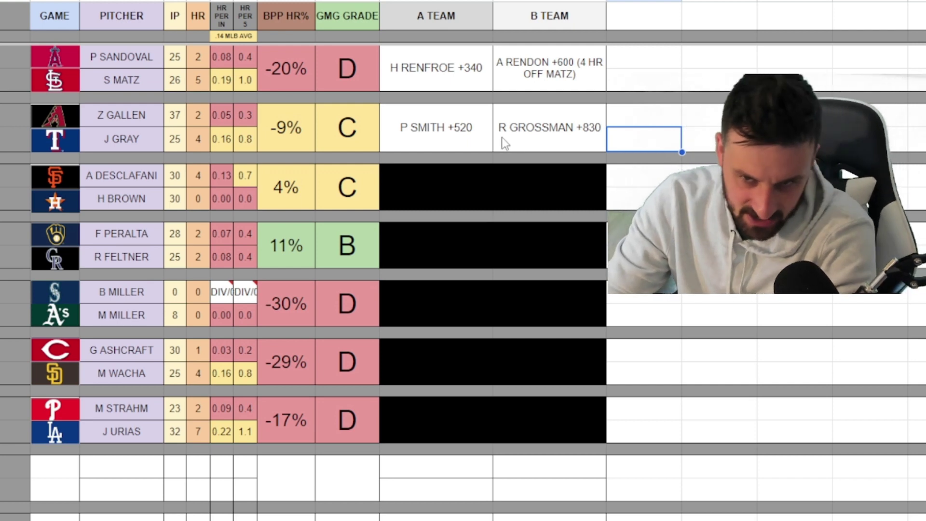
pyautogui.click(536, 141)
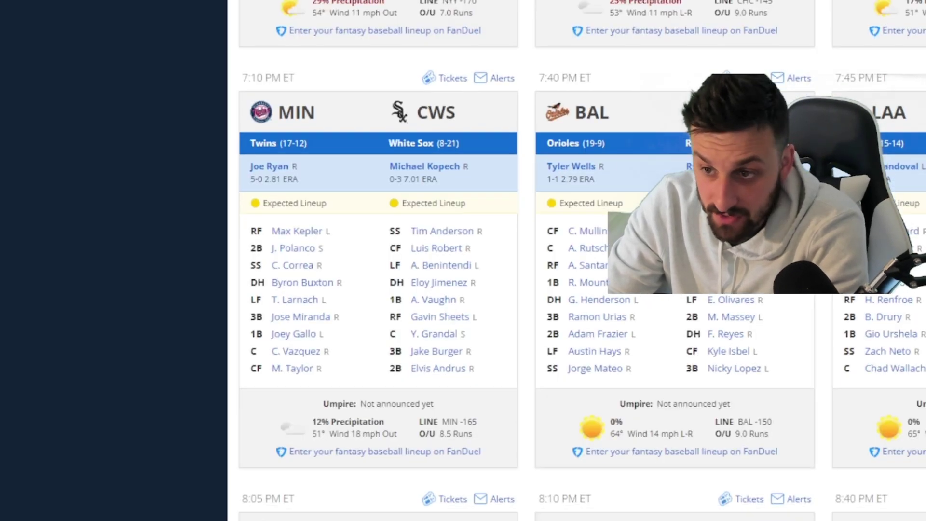
# Check the Diamondbacks–Rangers expected lineups and review R. Grossman's game log and batting stats on his player page.
pyautogui.scroll(-6, 526, 260)
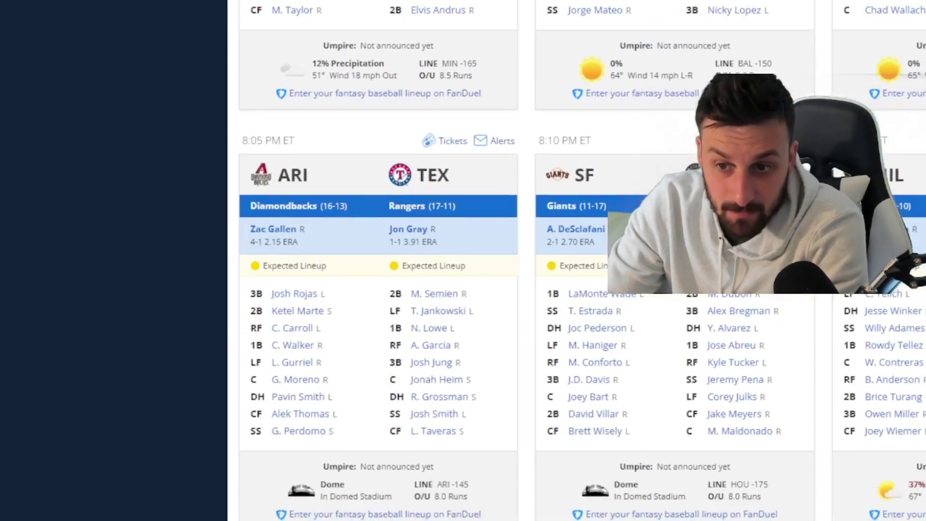
pyautogui.scroll(-4, 583, 226)
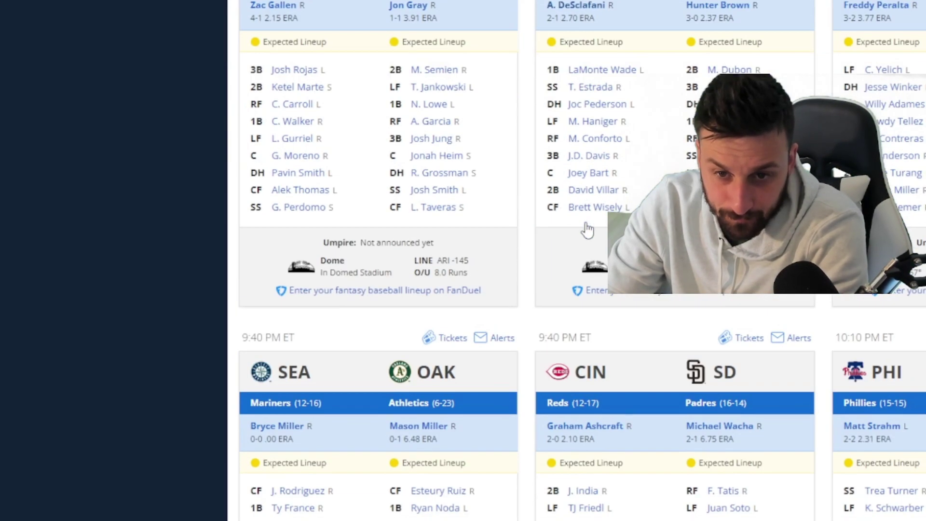
pyautogui.click(432, 177)
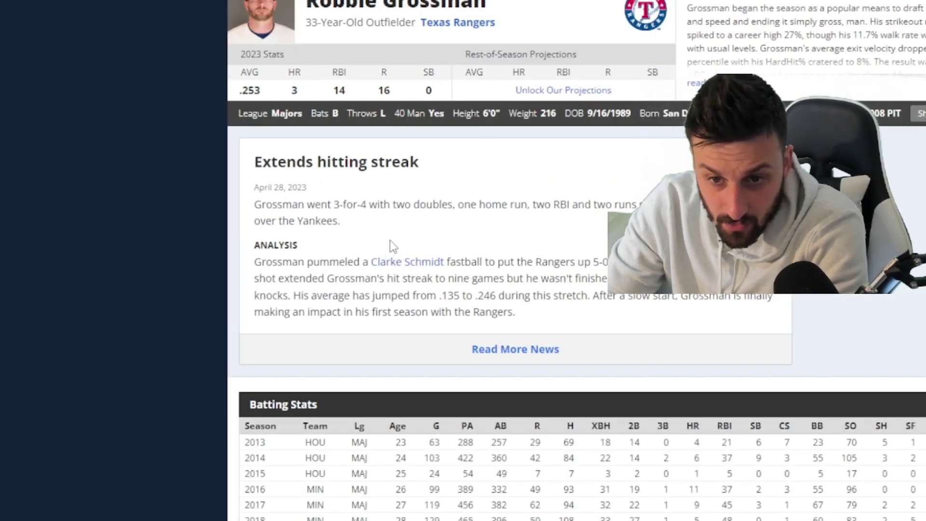
pyautogui.scroll(-9, 392, 246)
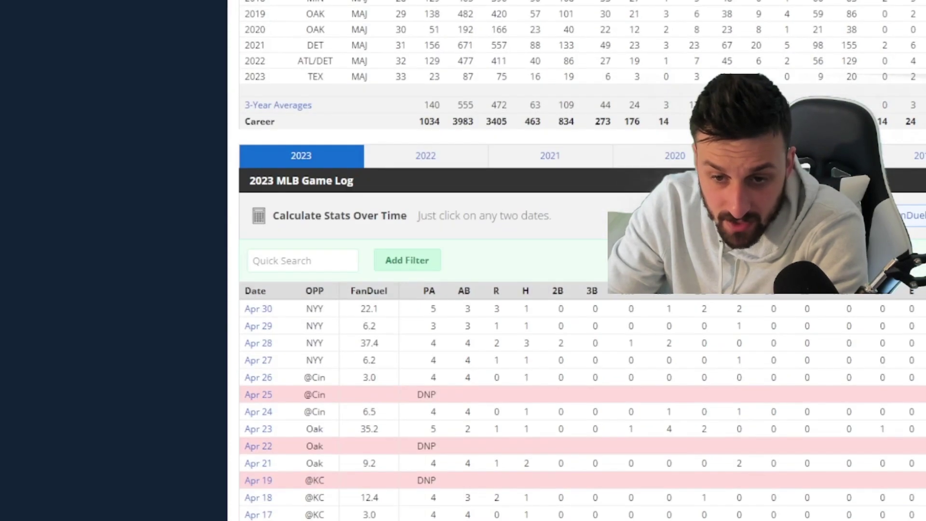
pyautogui.scroll(-8, 642, 186)
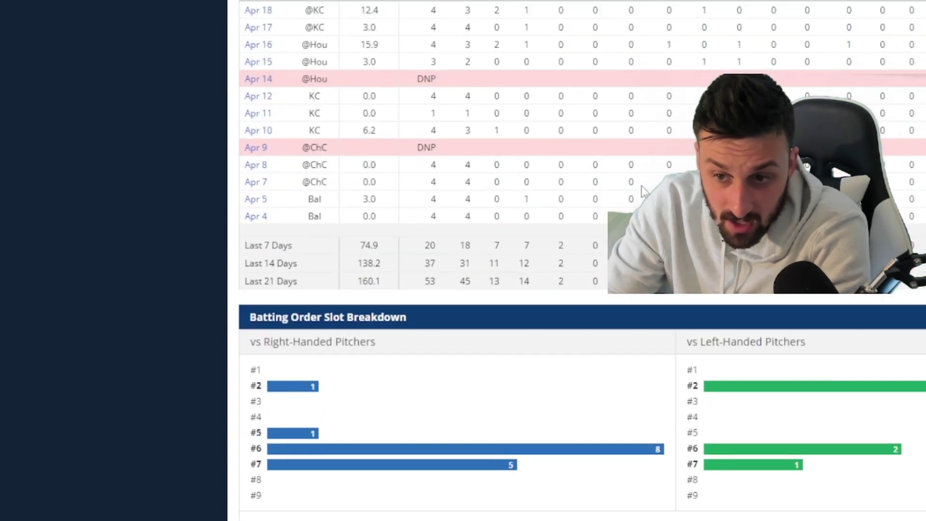
pyautogui.scroll(-3, 702, 358)
pyautogui.scroll(-5, 701, 355)
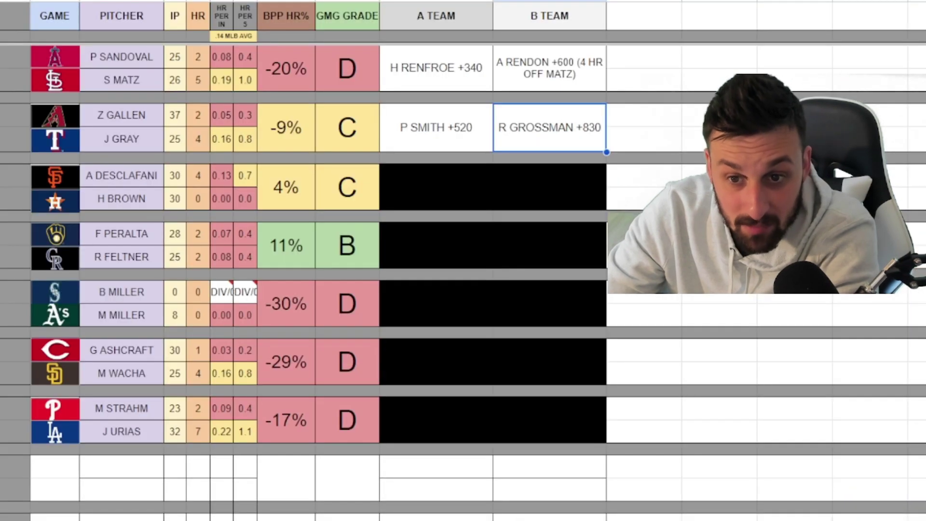
# Reveal the Giants–Astros and Brewers–Rockies picks by filling their A Team and B Team cells with white.
pyautogui.moveTo(439, 194); pyautogui.dragTo(522, 184)
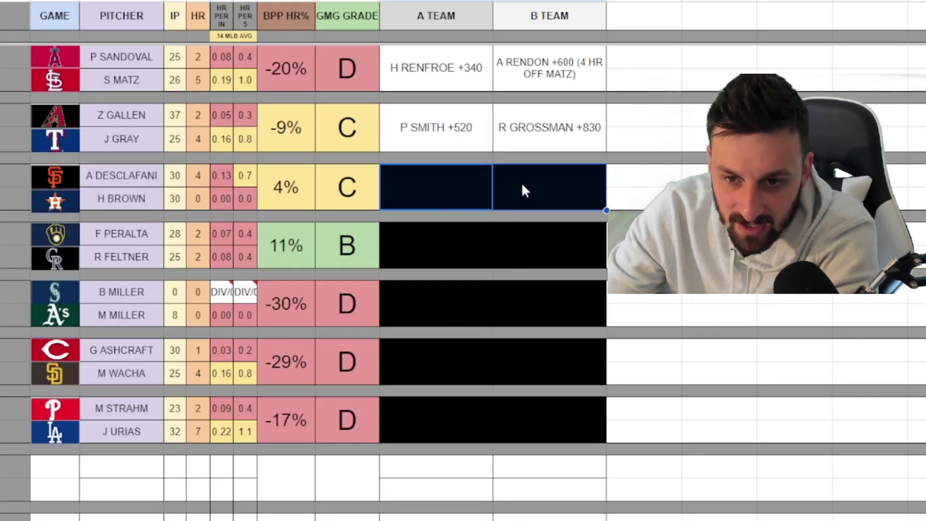
pyautogui.click(555, 144)
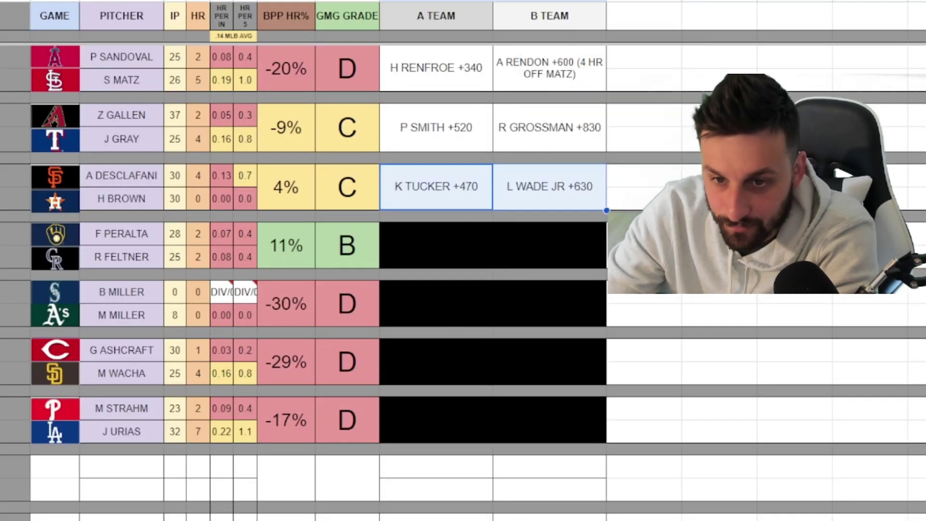
pyautogui.click(628, 205)
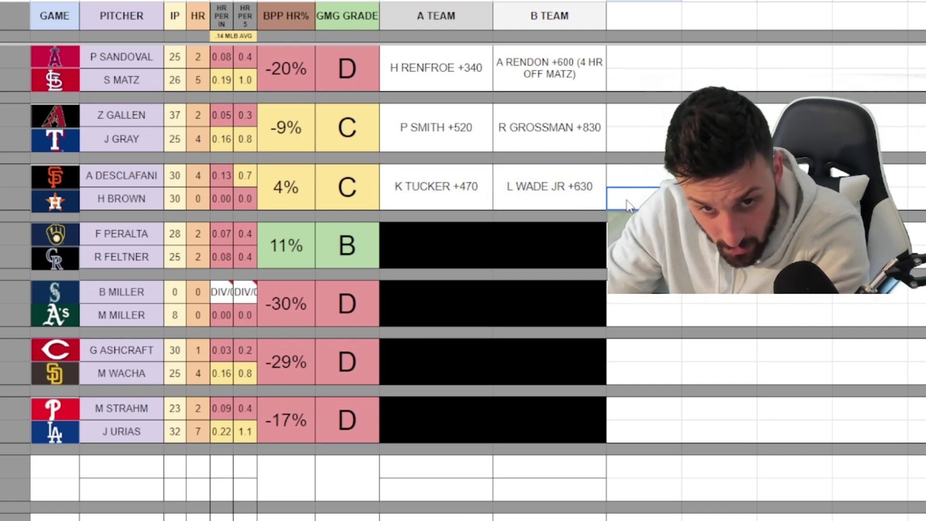
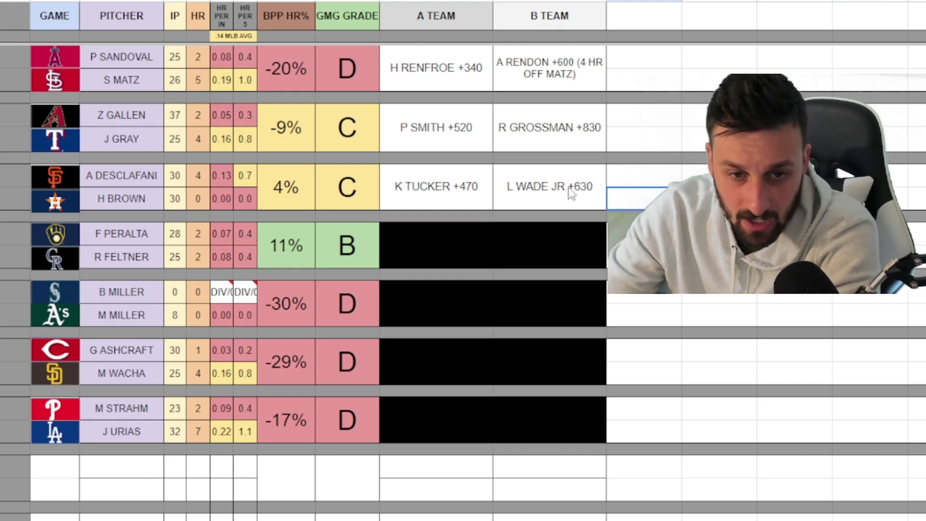
pyautogui.moveTo(473, 246); pyautogui.dragTo(514, 255)
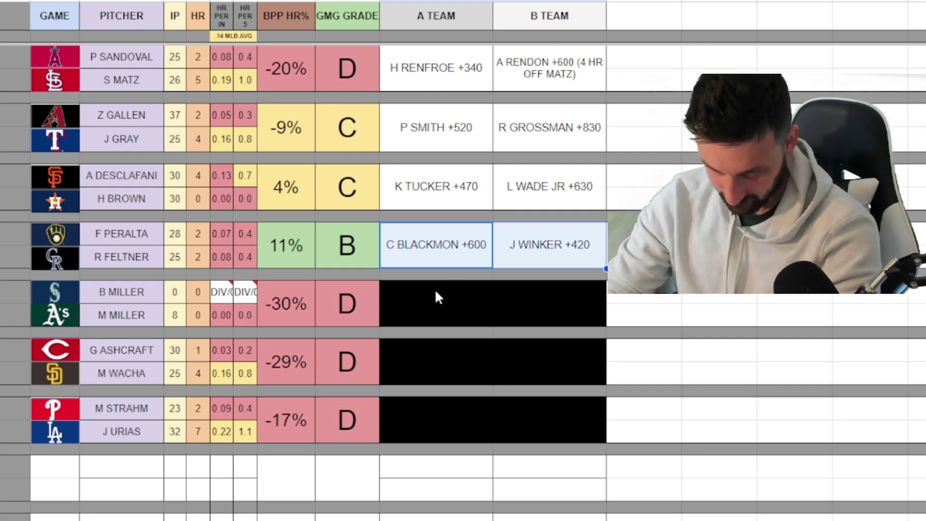
# Reveal the Mariners–Athletics picks with a white fill on the A Team and B Team cells, and check the sportsbook's MLB odds and expected lineups.
pyautogui.click(488, 311)
pyautogui.moveTo(489, 311); pyautogui.dragTo(519, 313)
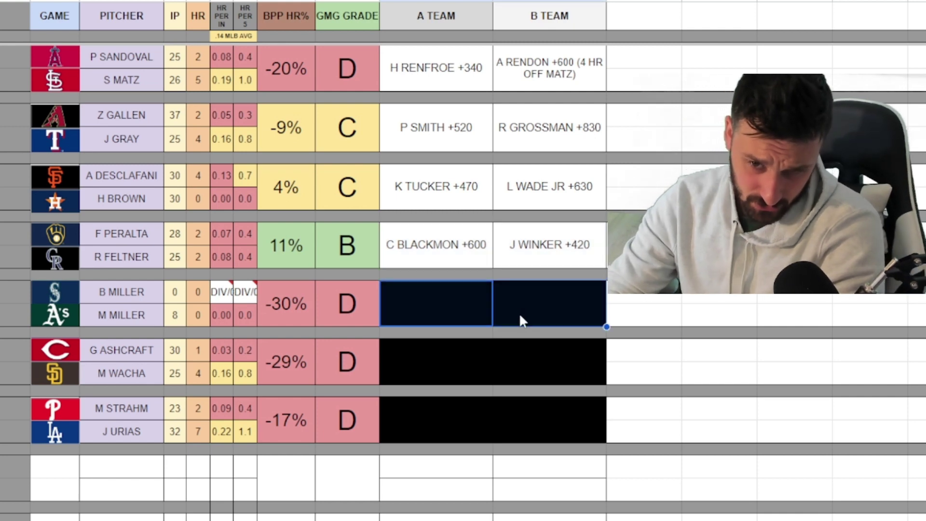
pyautogui.click(530, 1)
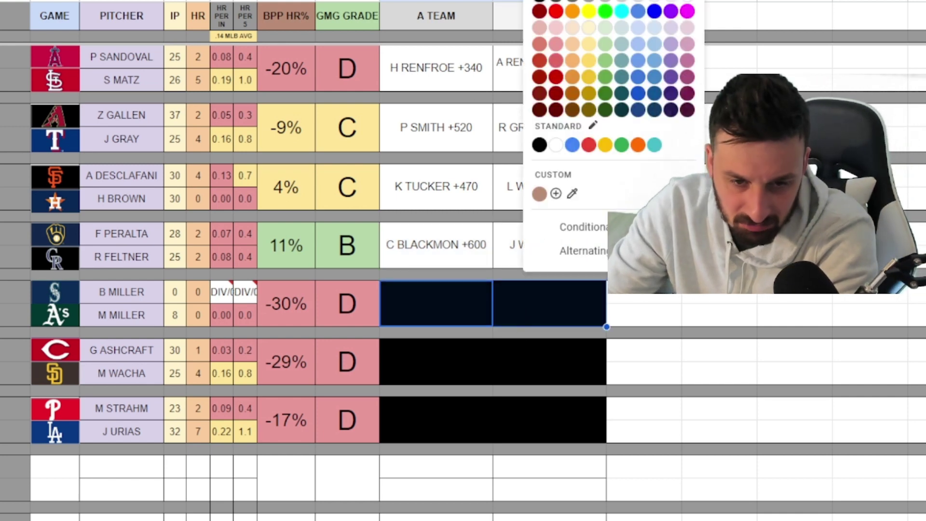
pyautogui.click(556, 145)
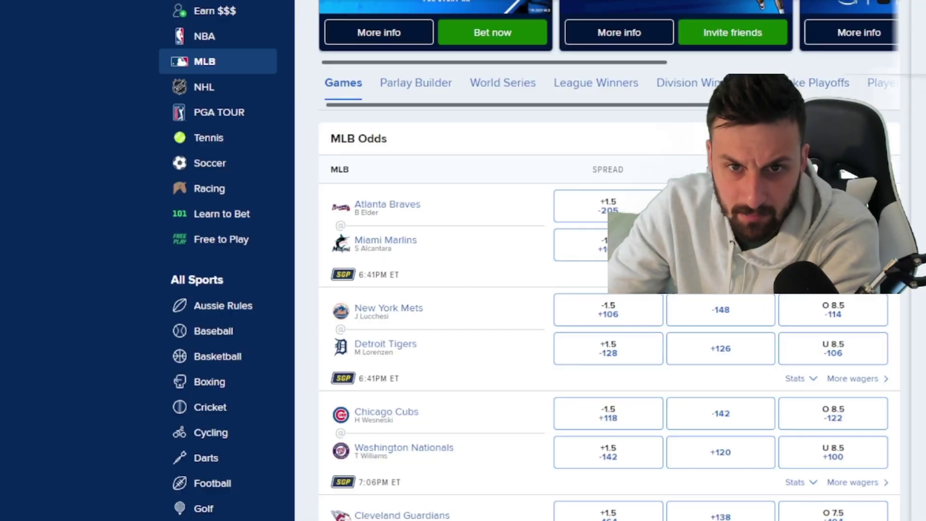
pyautogui.scroll(-10, 512, 381)
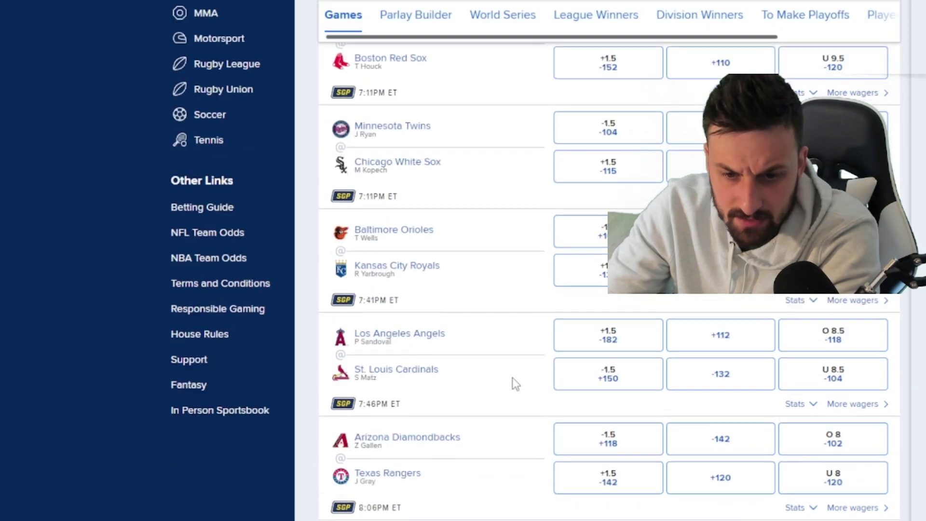
pyautogui.scroll(-5, 434, 453)
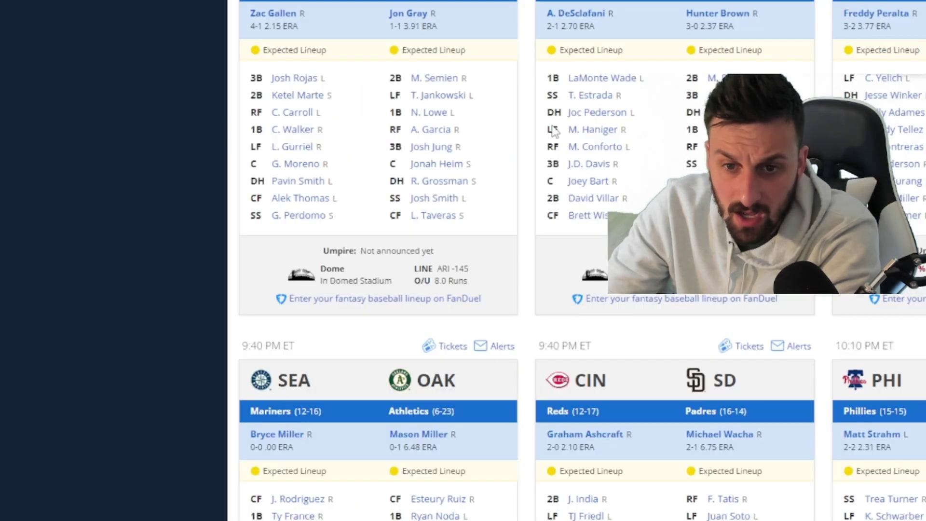
# Review the Mariners–Athletics A Team and B Team picks and check Kolten Wong's player page from the expected lineups.
pyautogui.scroll(-5, 285, 212)
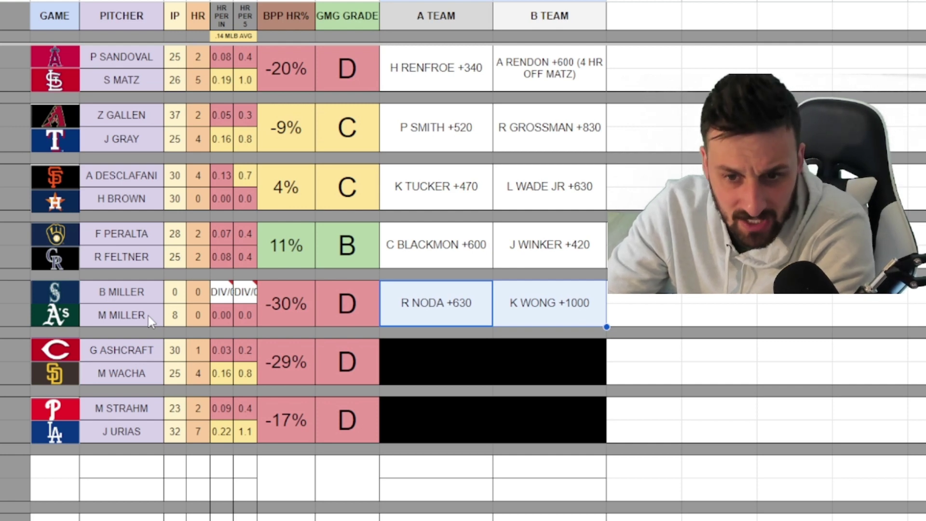
pyautogui.click(456, 305)
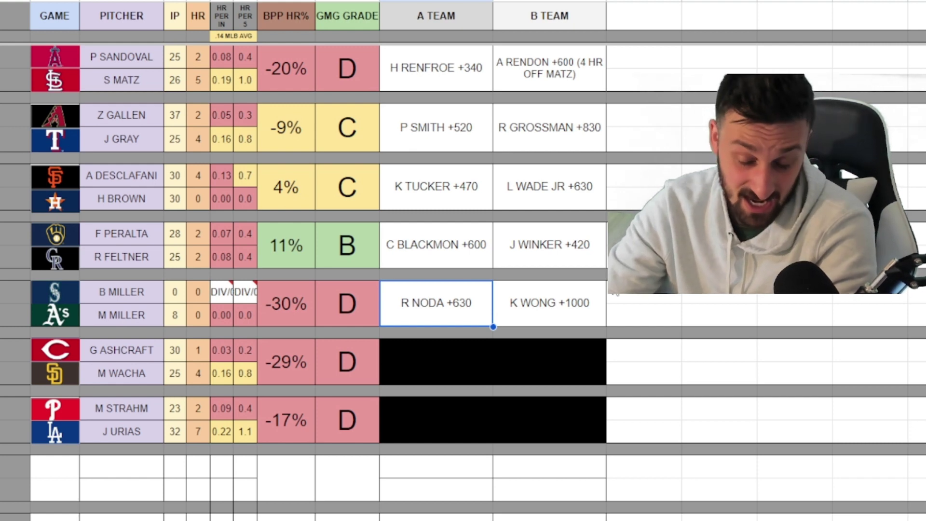
pyautogui.click(584, 303)
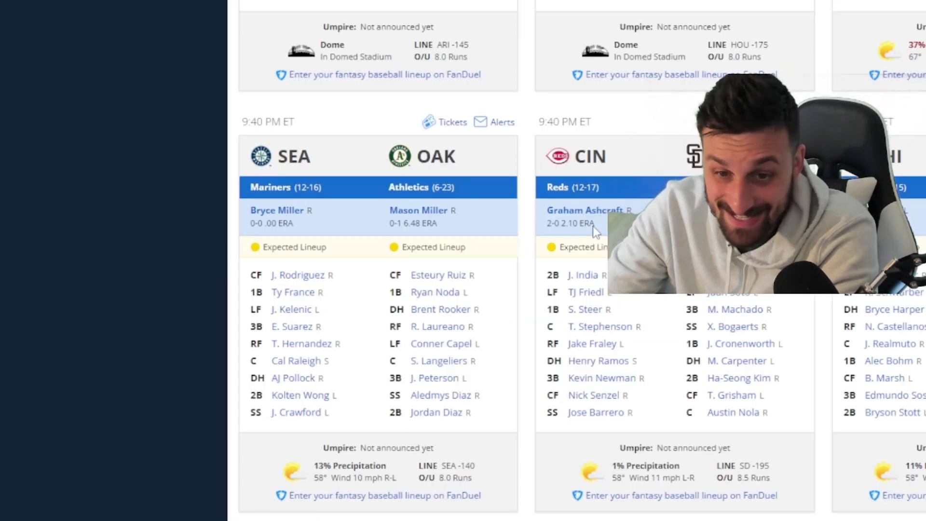
pyautogui.click(282, 398)
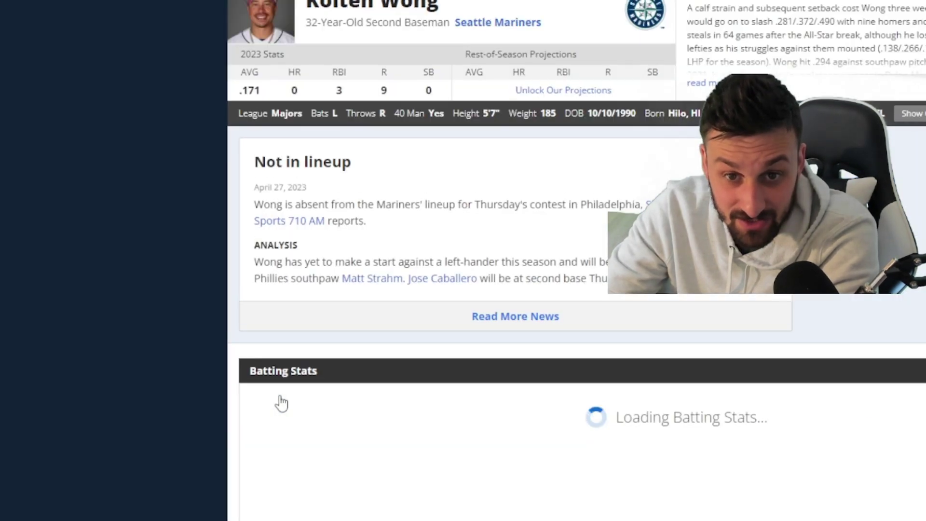
pyautogui.doubleClick(295, 91)
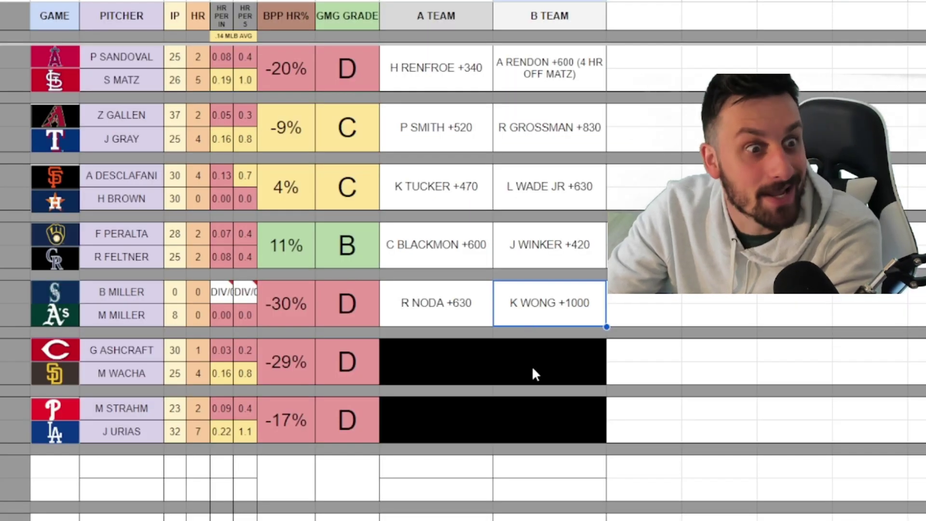
# Reveal the Reds–Padres picks by changing the A Team and B Team cells' fill color to white.
pyautogui.moveTo(488, 374); pyautogui.dragTo(533, 385)
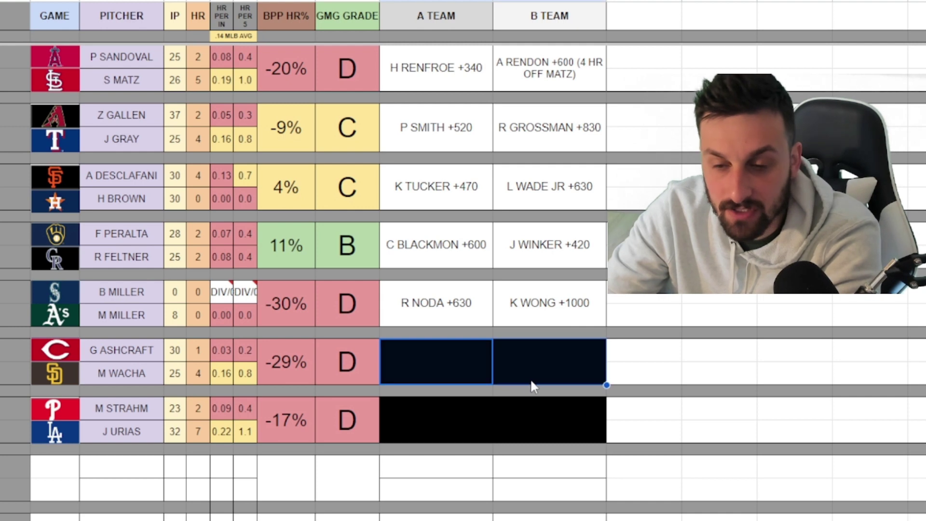
pyautogui.write('TJ FREIDL +830\tJ FRALEY +870')
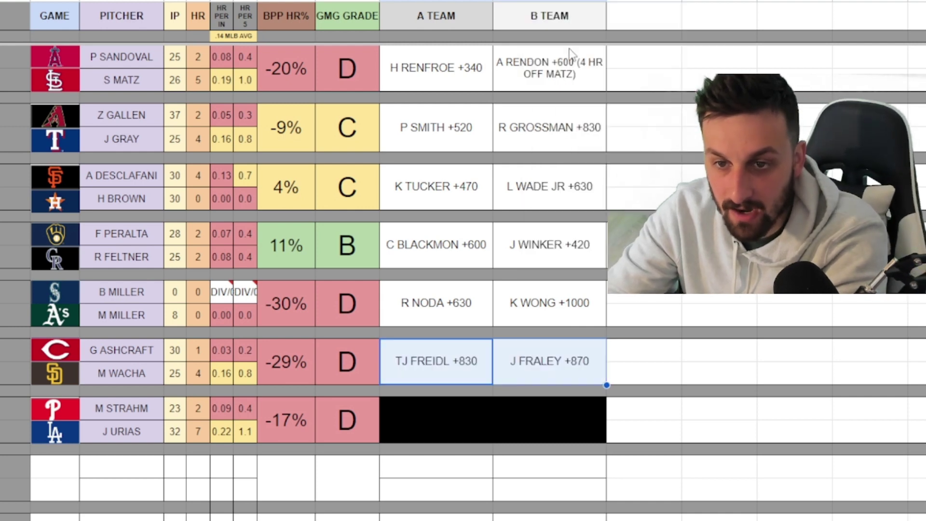
pyautogui.click(711, 410)
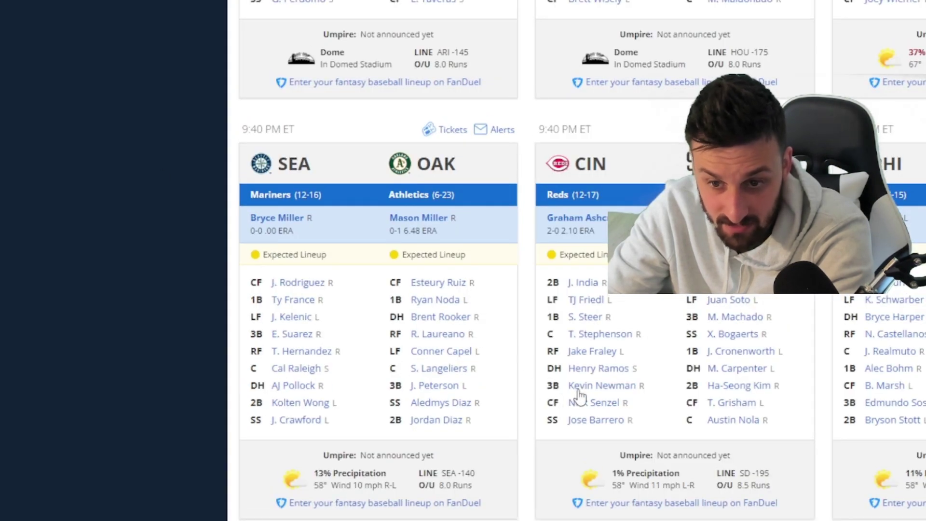
# Check Jake Fraley's and TJ Friedl's player pages from the Reds' expected lineup, including Friedl's batting stats and 2023 game log.
pyautogui.click(580, 355)
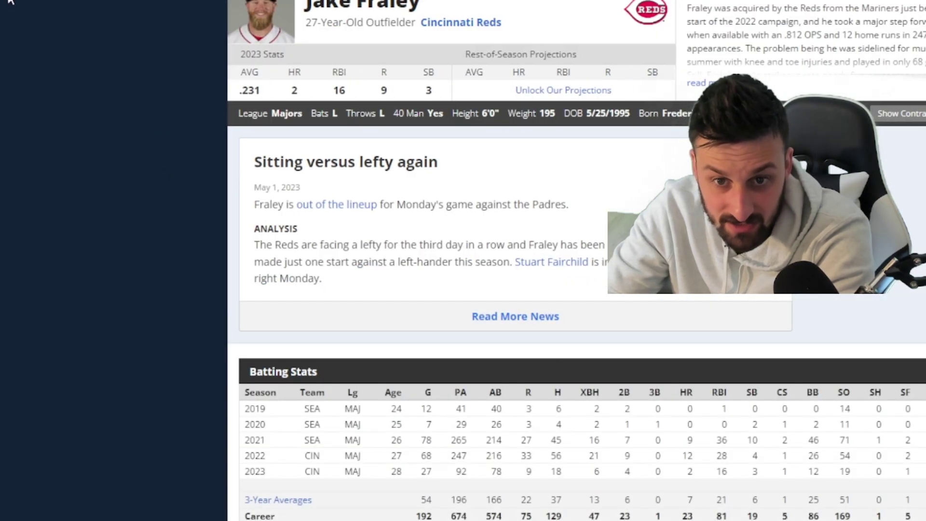
pyautogui.hotkey('alt', 'Left')
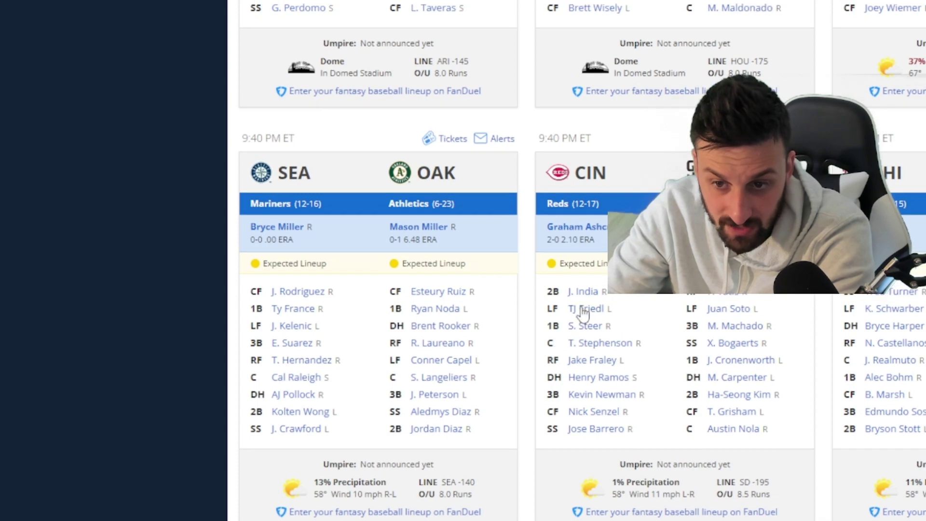
pyautogui.click(570, 307)
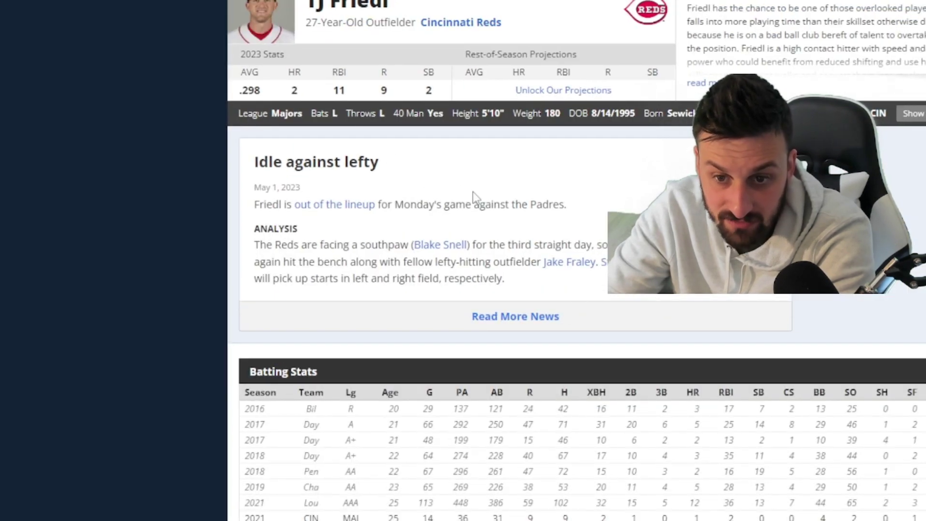
pyautogui.scroll(-5, 512, 271)
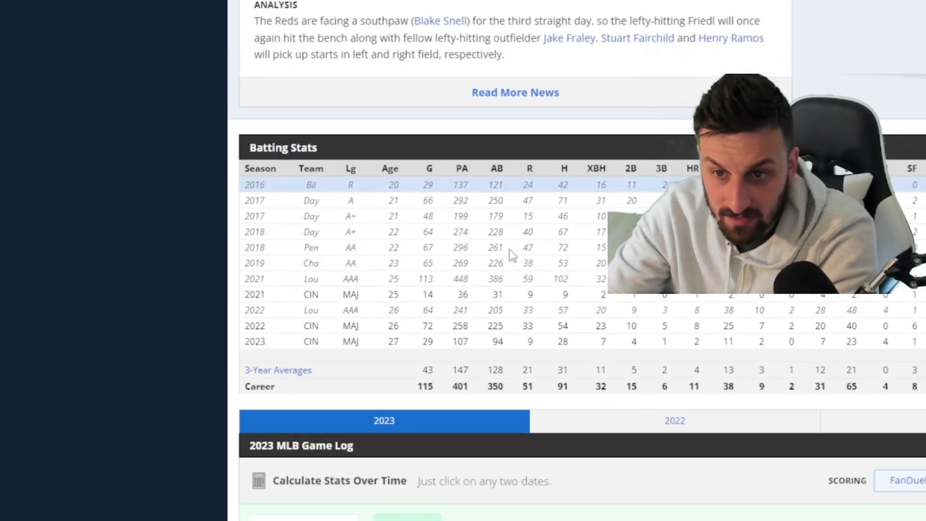
pyautogui.scroll(-2, 512, 256)
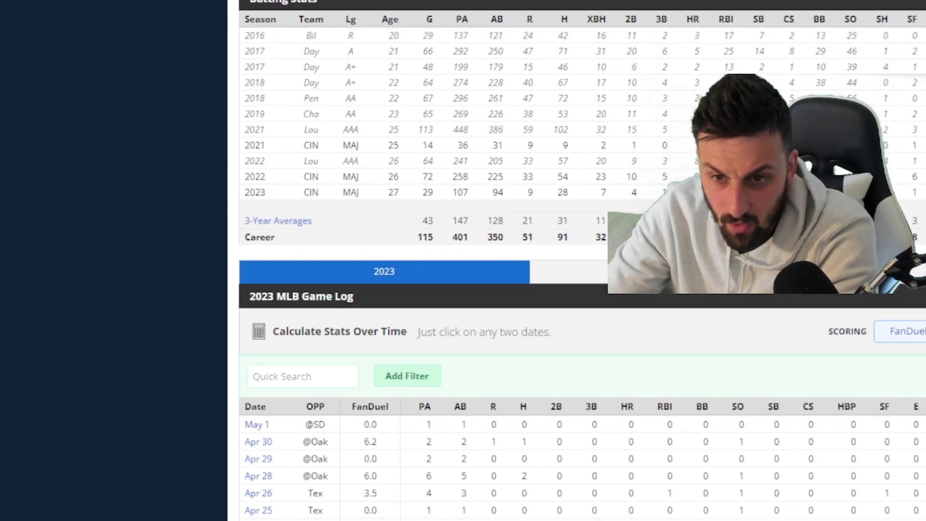
pyautogui.scroll(6, 511, 253)
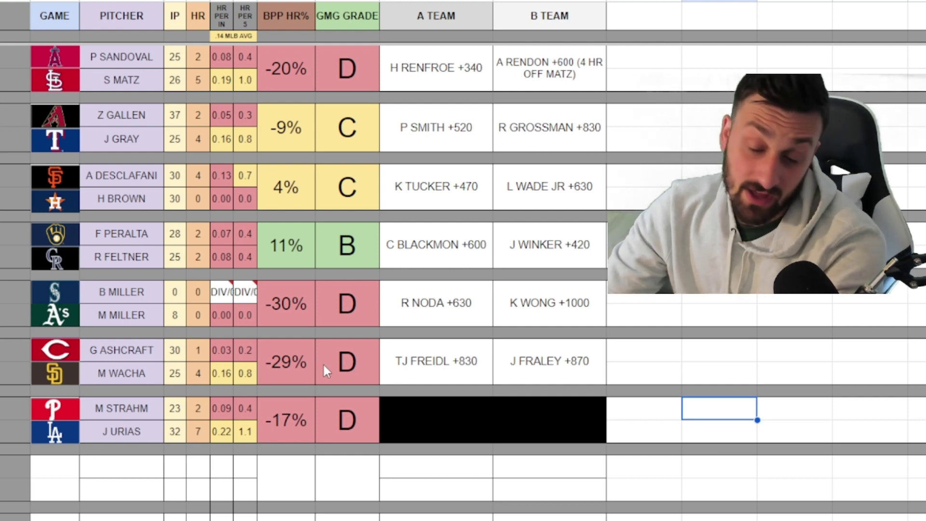
# Reveal the Phillies–Dodgers picks with a white fill on the A Team and B Team cells, and go over both picks.
pyautogui.moveTo(450, 422); pyautogui.dragTo(531, 422)
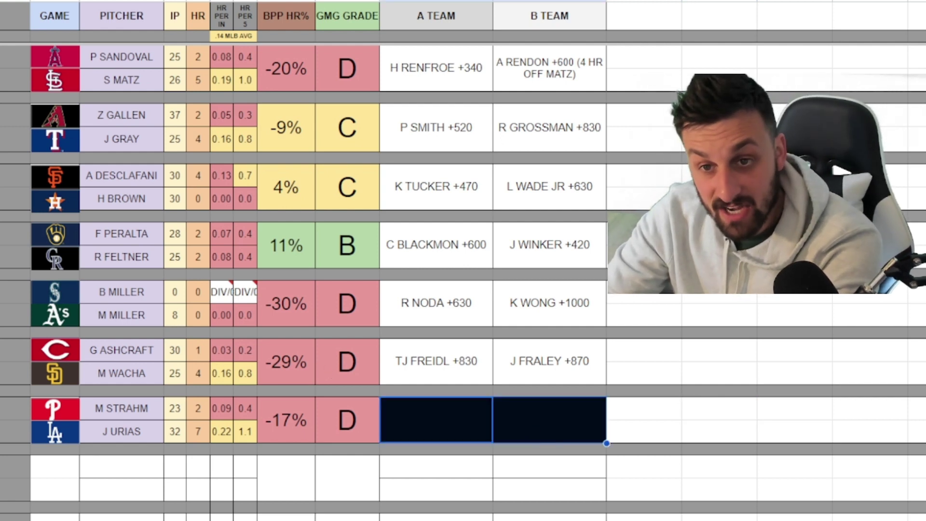
pyautogui.click(560, 0)
pyautogui.click(562, 6)
pyautogui.click(671, 435)
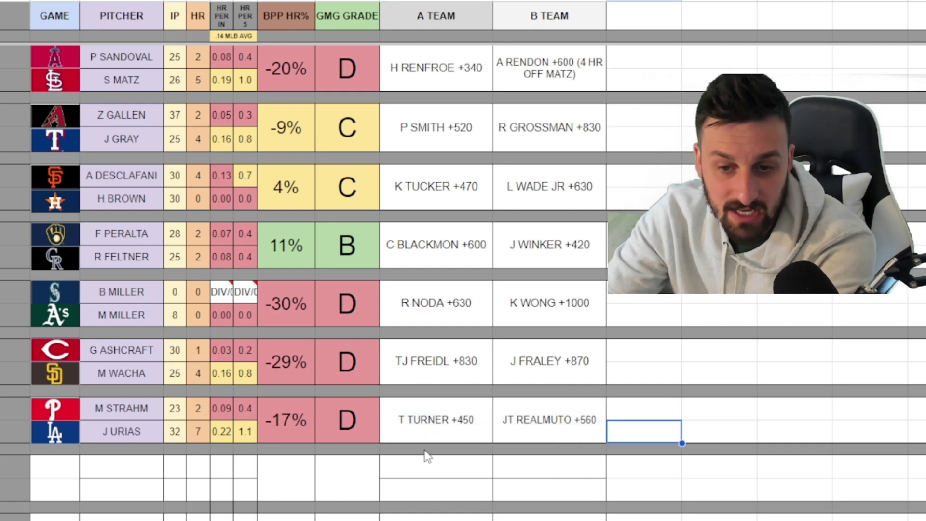
pyautogui.click(420, 438)
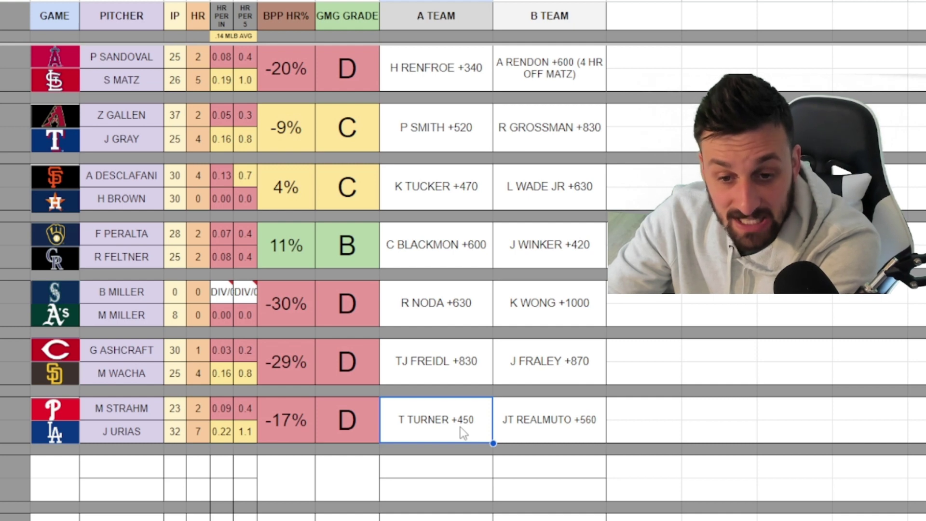
pyautogui.click(544, 439)
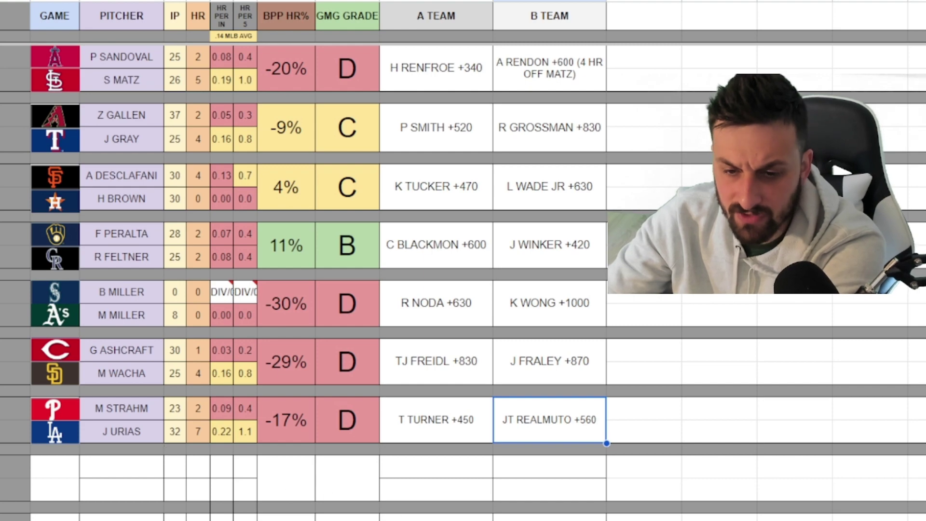
# Return to the first game table and highlight the Twins–White Sox, Cubs–Nationals and Braves–Marlins picks for a recap.
pyautogui.hscroll(-10, 369, 77)
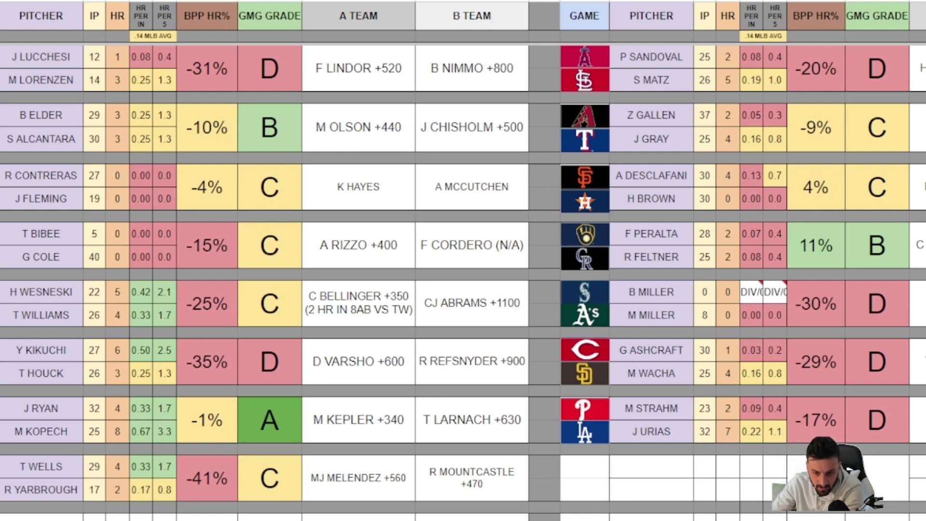
pyautogui.hscroll(-2, 348, 277)
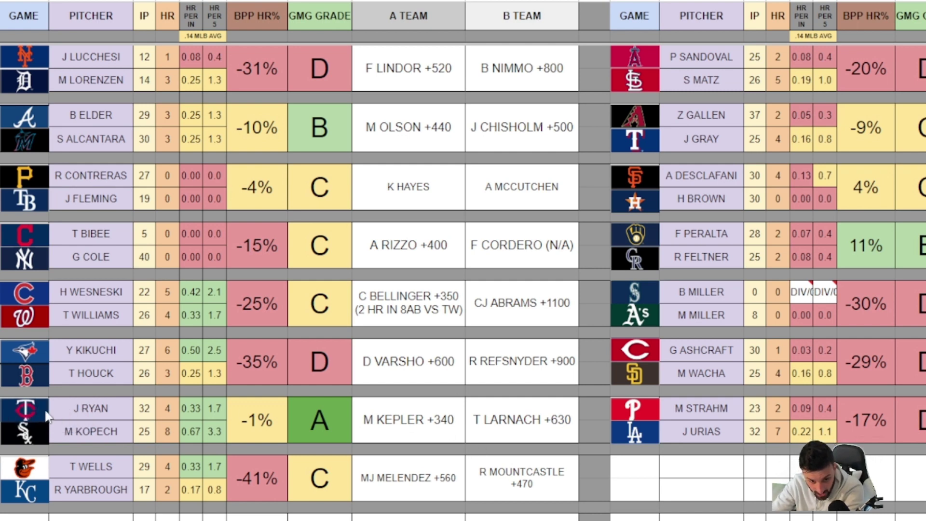
pyautogui.moveTo(347, 427); pyautogui.dragTo(419, 423)
pyautogui.moveTo(506, 427); pyautogui.dragTo(451, 420)
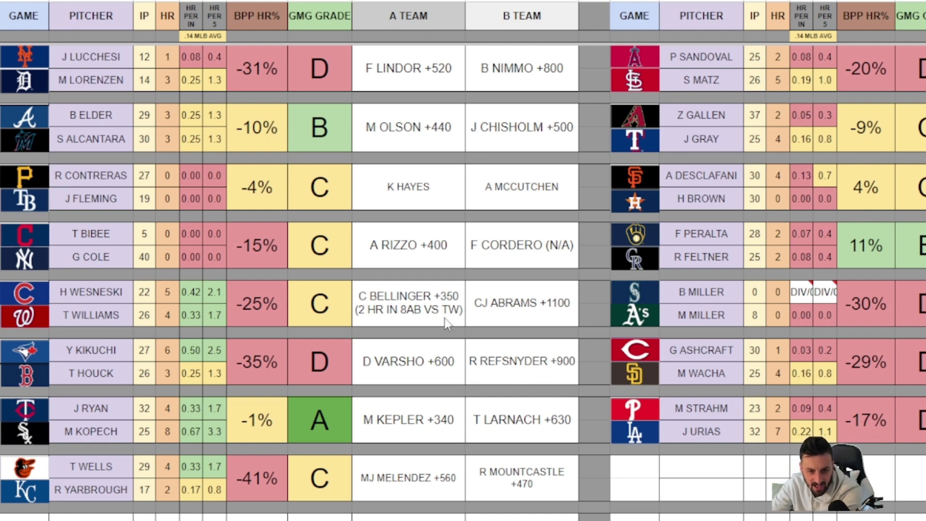
pyautogui.moveTo(460, 311); pyautogui.dragTo(513, 309)
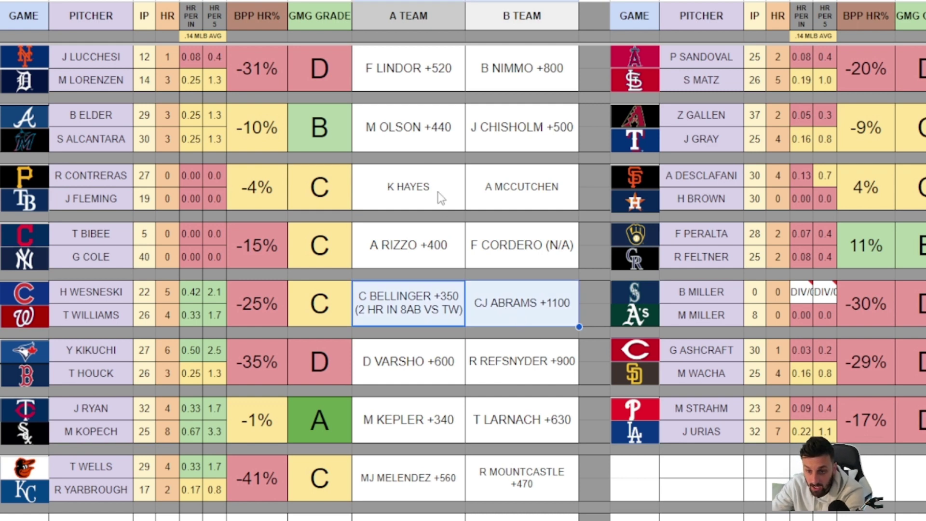
pyautogui.moveTo(408, 128); pyautogui.dragTo(507, 140)
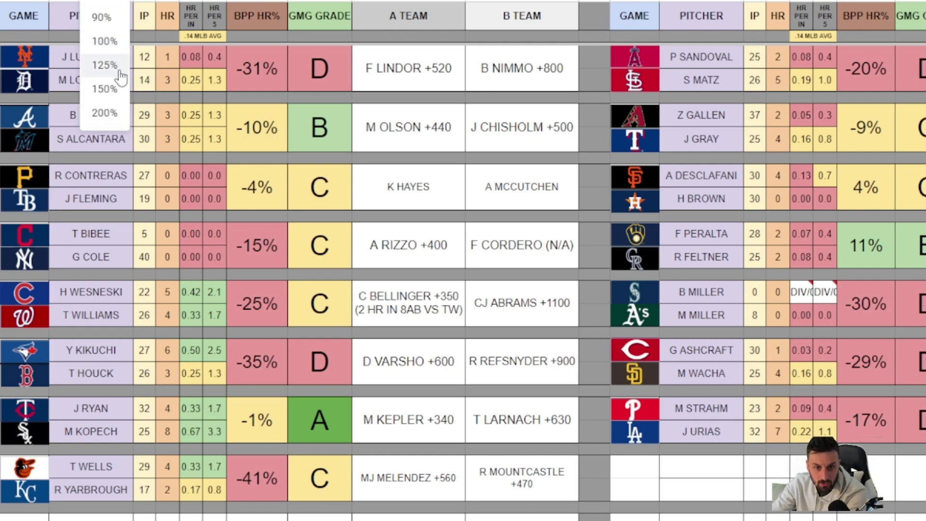
# Zoom the sheet out to 90% and then further until both game tables fit with all A Team and B Team picks.
pyautogui.click(97, 17)
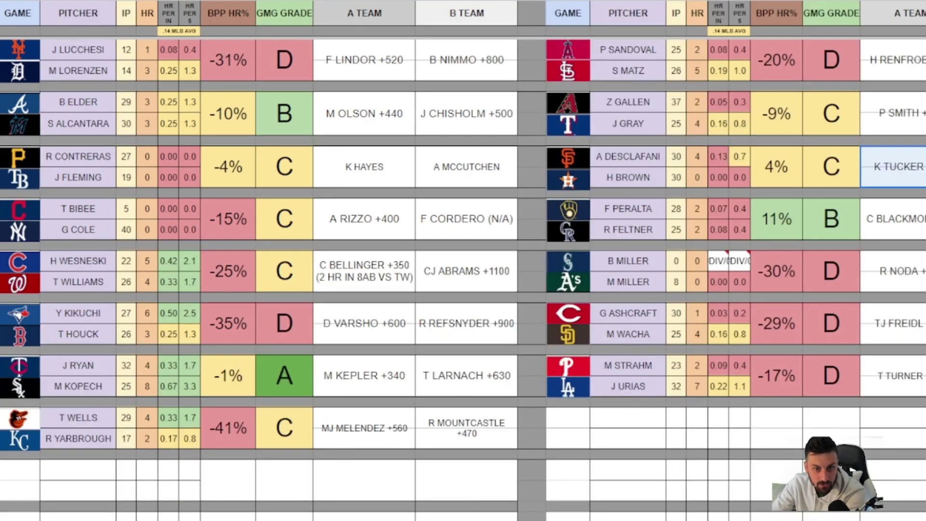
pyautogui.click(103, 2)
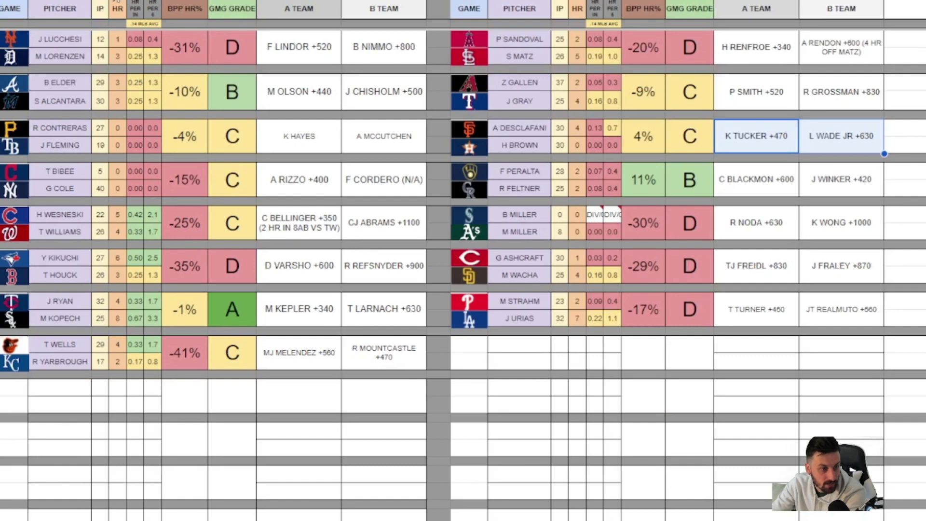